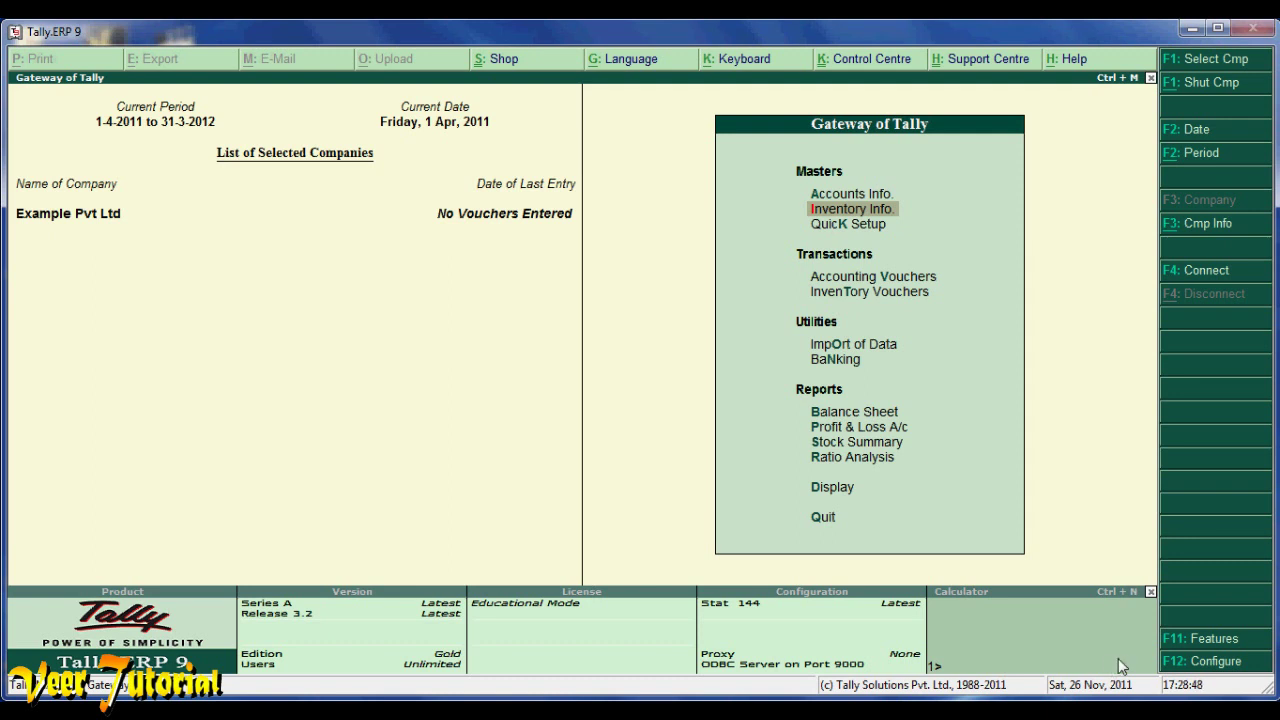
# Check that Maintain Multiple Godowns is set to Yes in the company's inventory features, and accept the settings.
pyautogui.click(1205, 638)
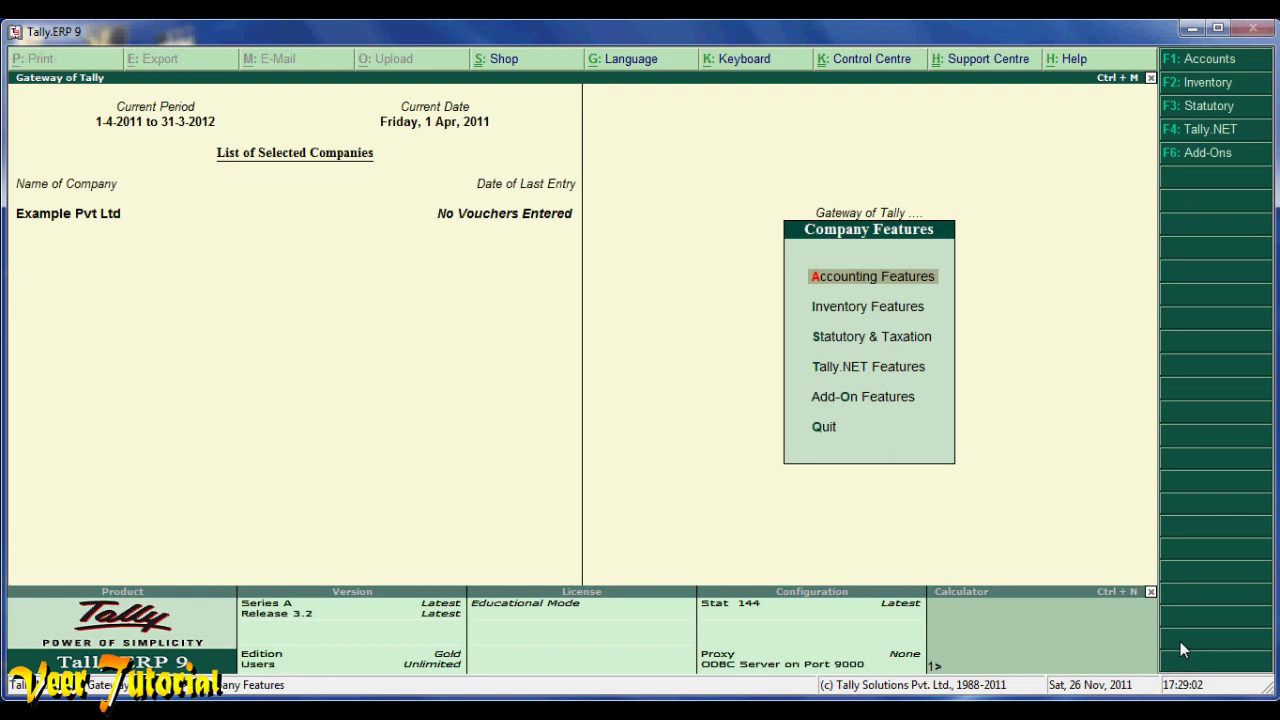
pyautogui.press('Down')
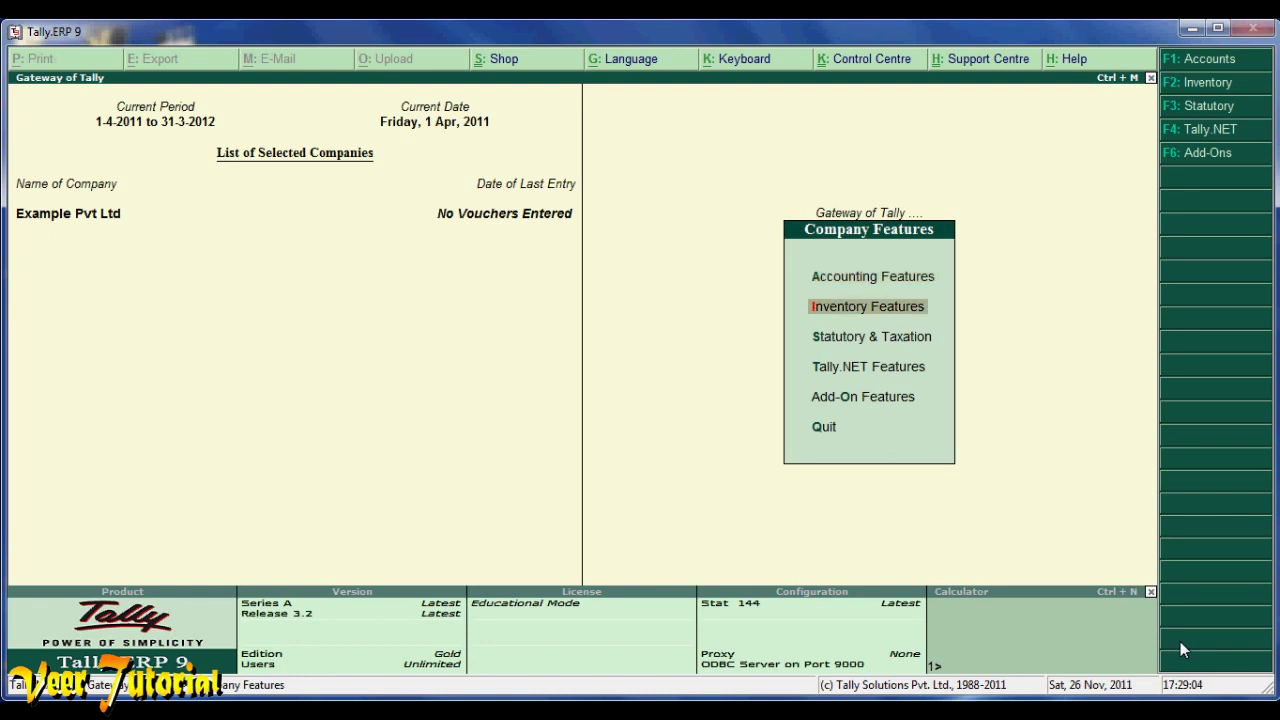
pyautogui.press('Return')
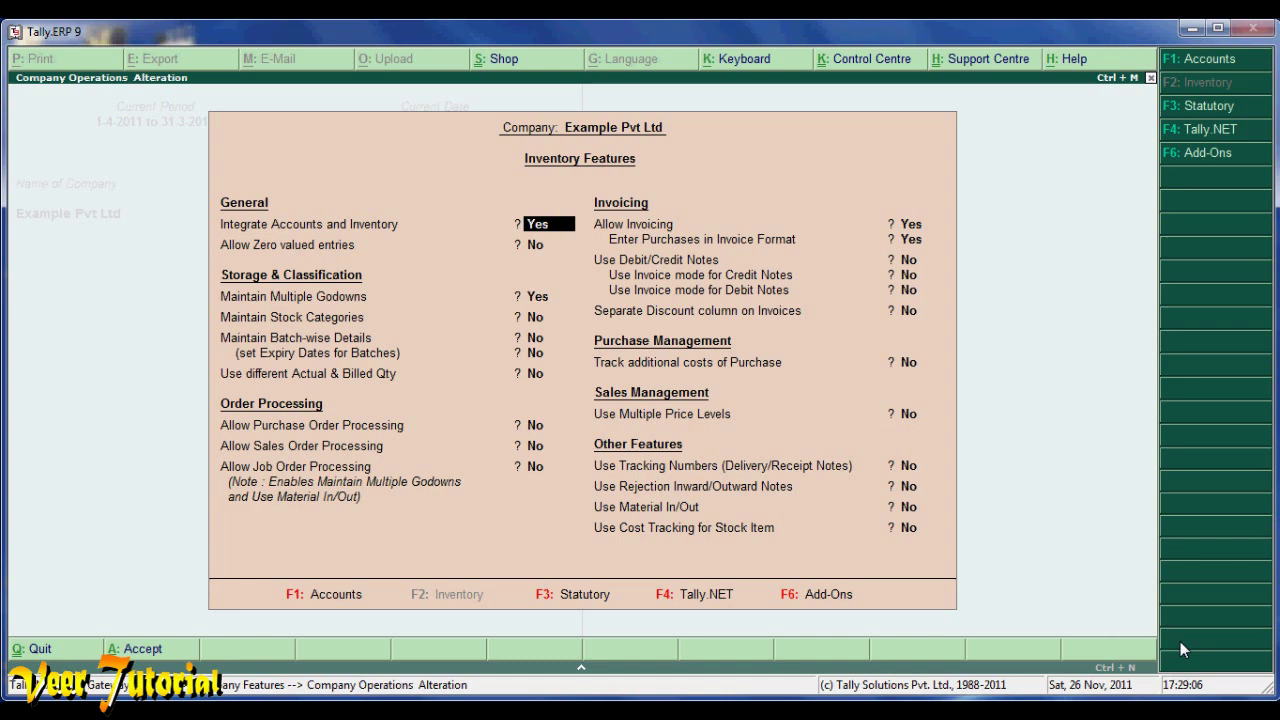
pyautogui.press('Return')
pyautogui.press('Return')
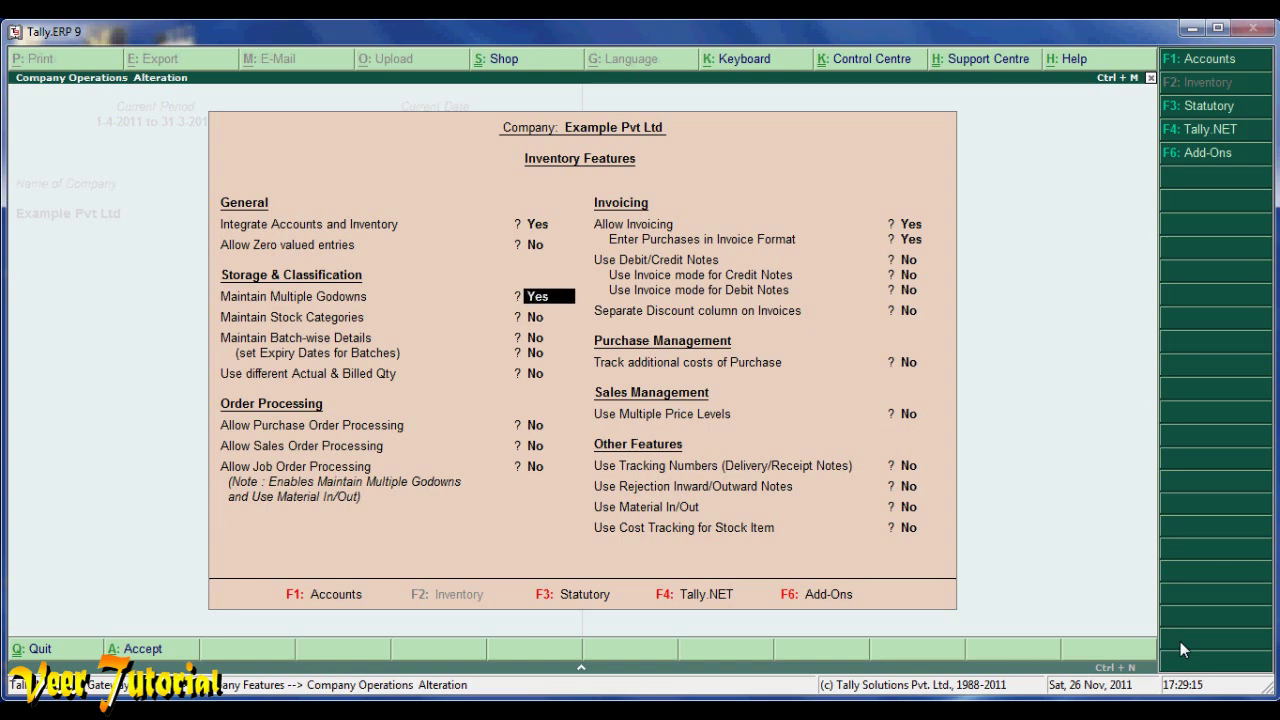
pyautogui.hotkey('ctrl', 'a')
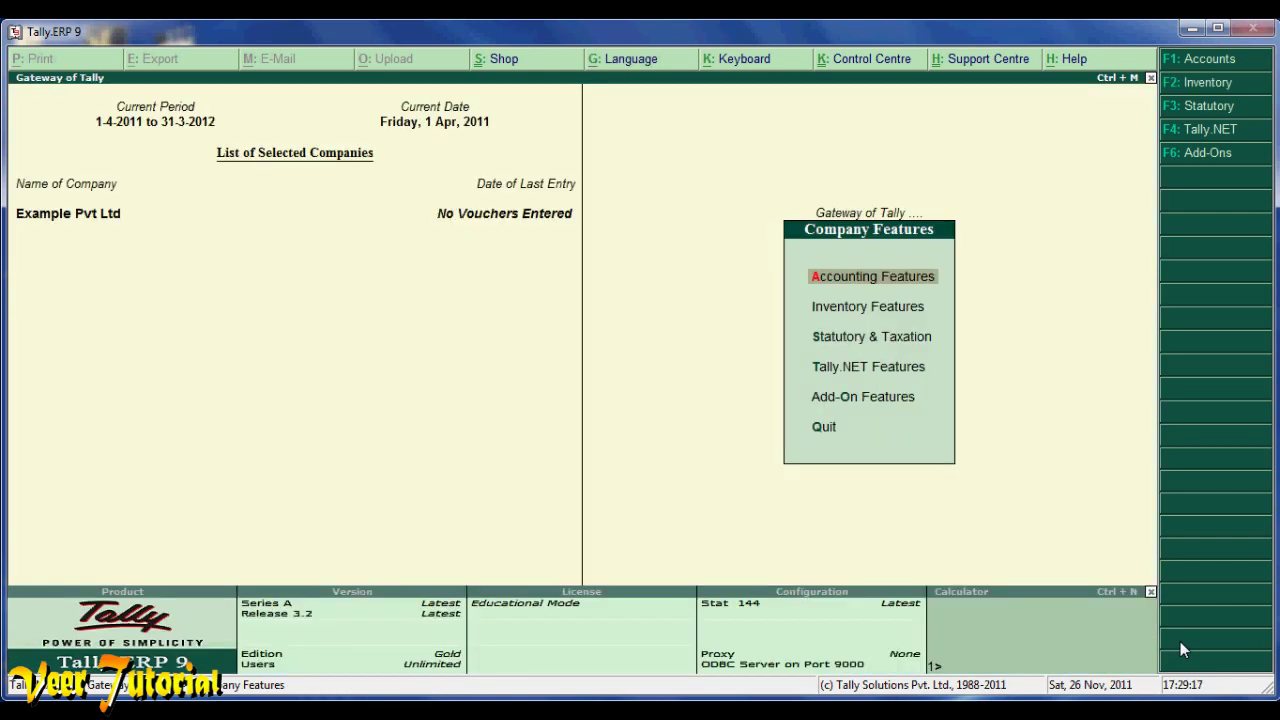
pyautogui.press('Escape')
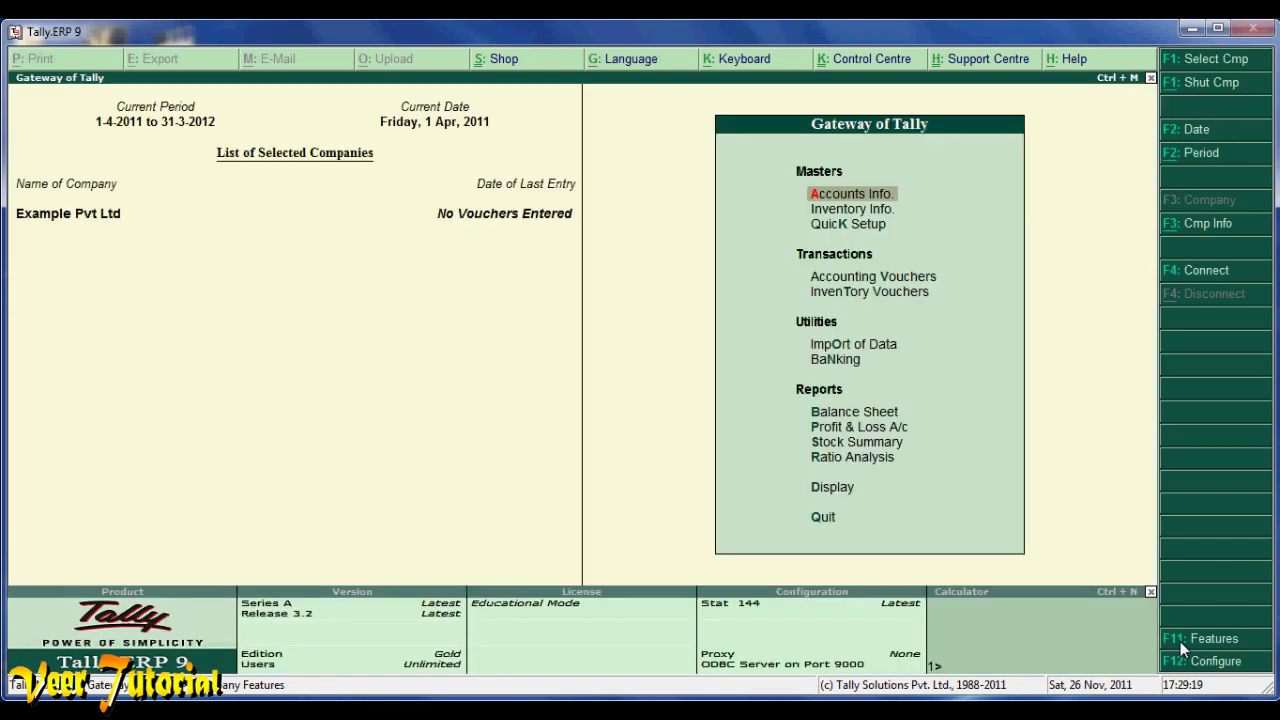
# Open the creation form for a single godown from the inventory masters.
pyautogui.press('Down')
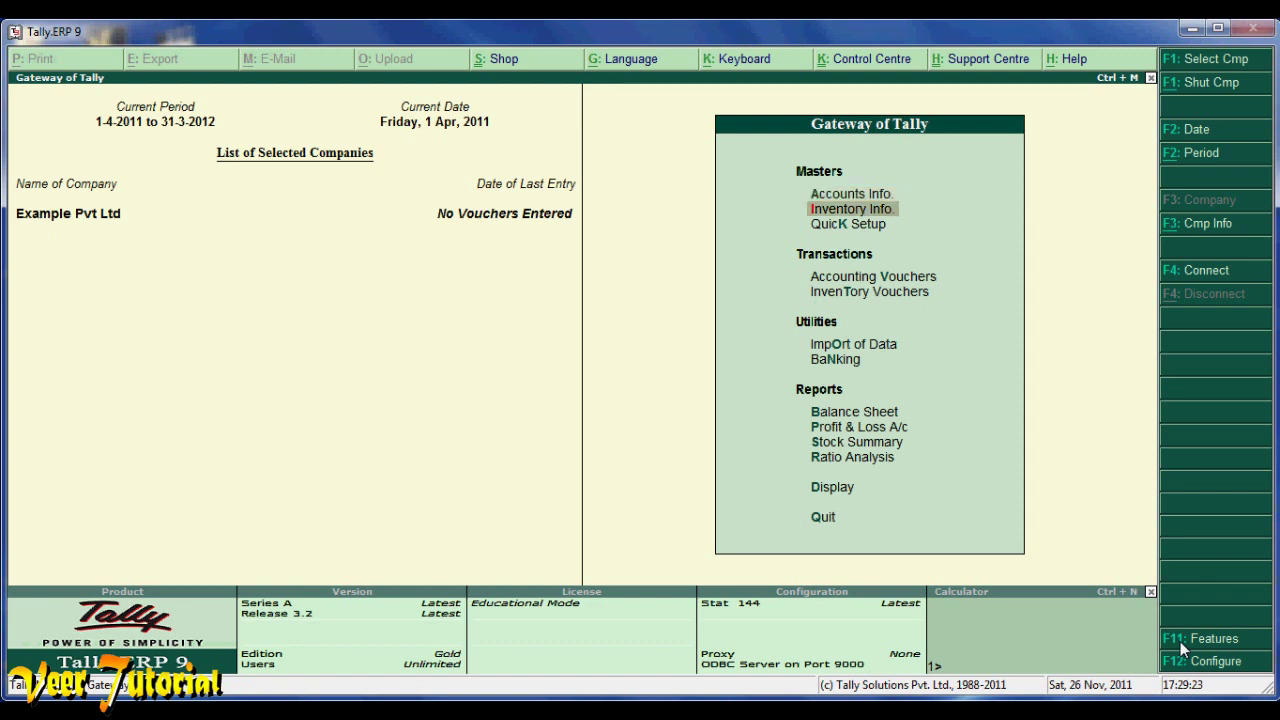
pyautogui.press('Return')
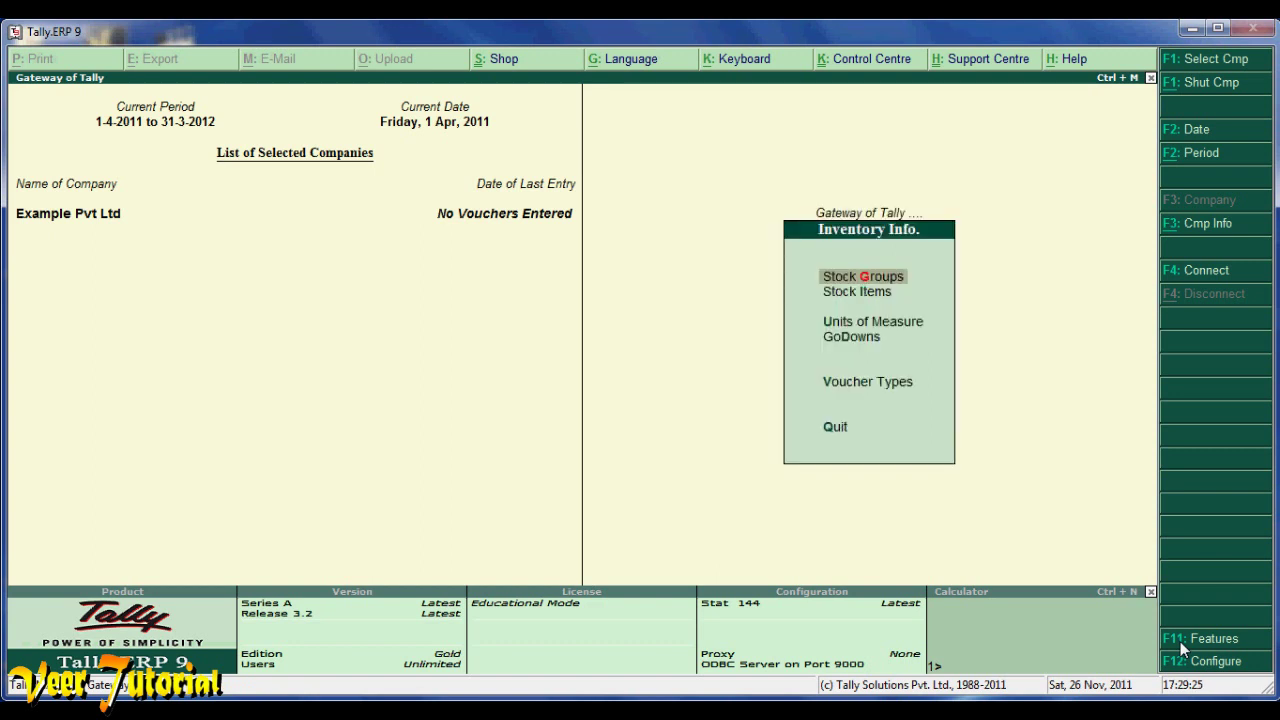
pyautogui.press('Down')
pyautogui.press('Down')
pyautogui.press('Down')
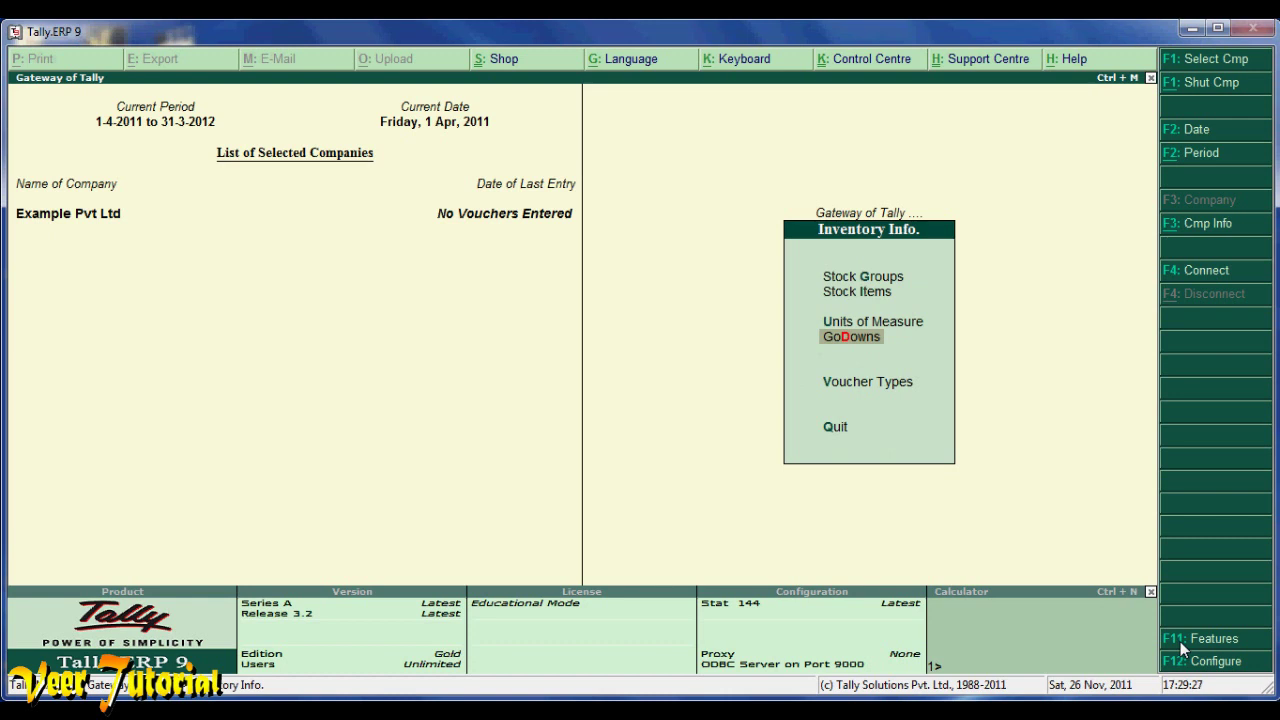
pyautogui.press('Return')
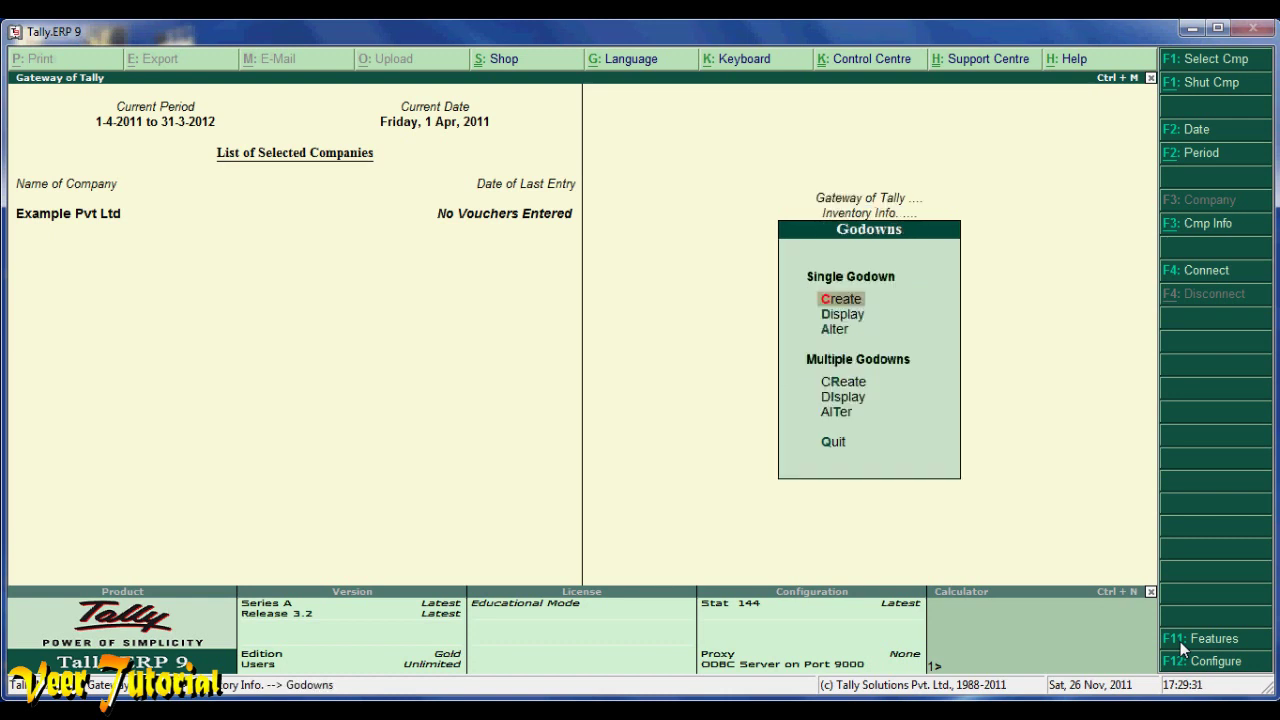
pyautogui.press('Return')
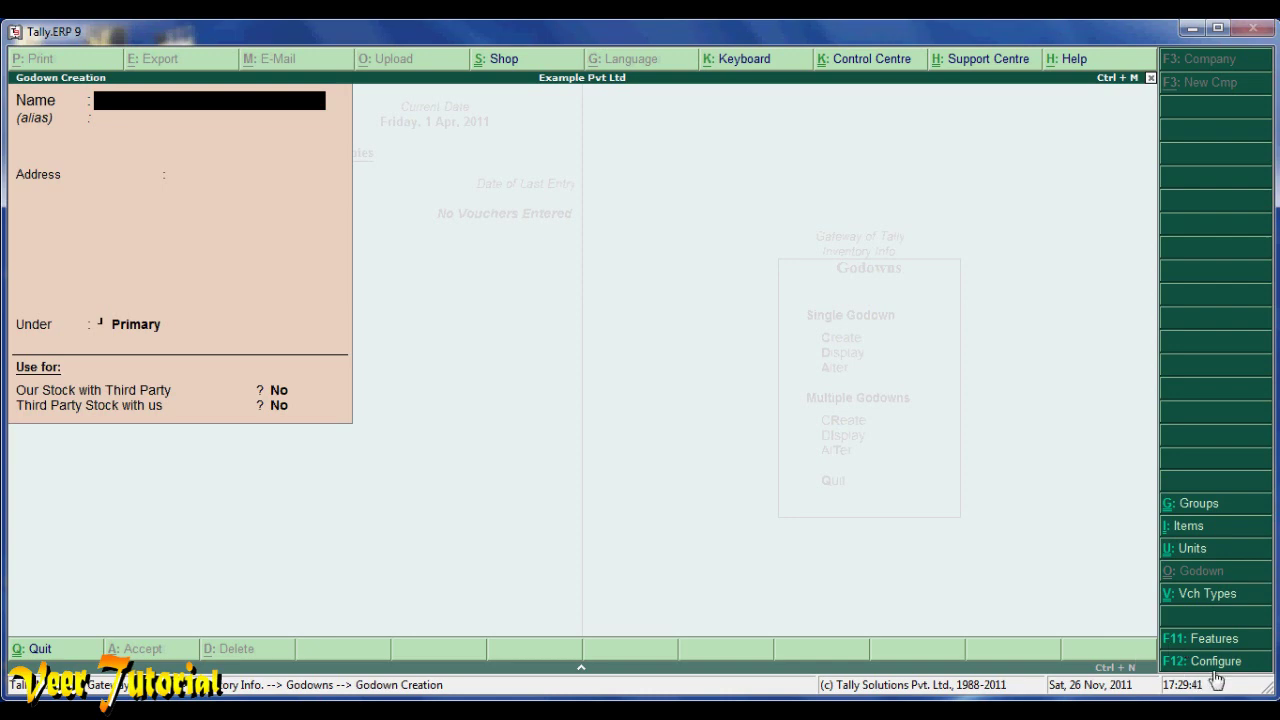
# Configure godowns to allow aliases and use addresses, with language aliases set to No.
pyautogui.click(1214, 668)
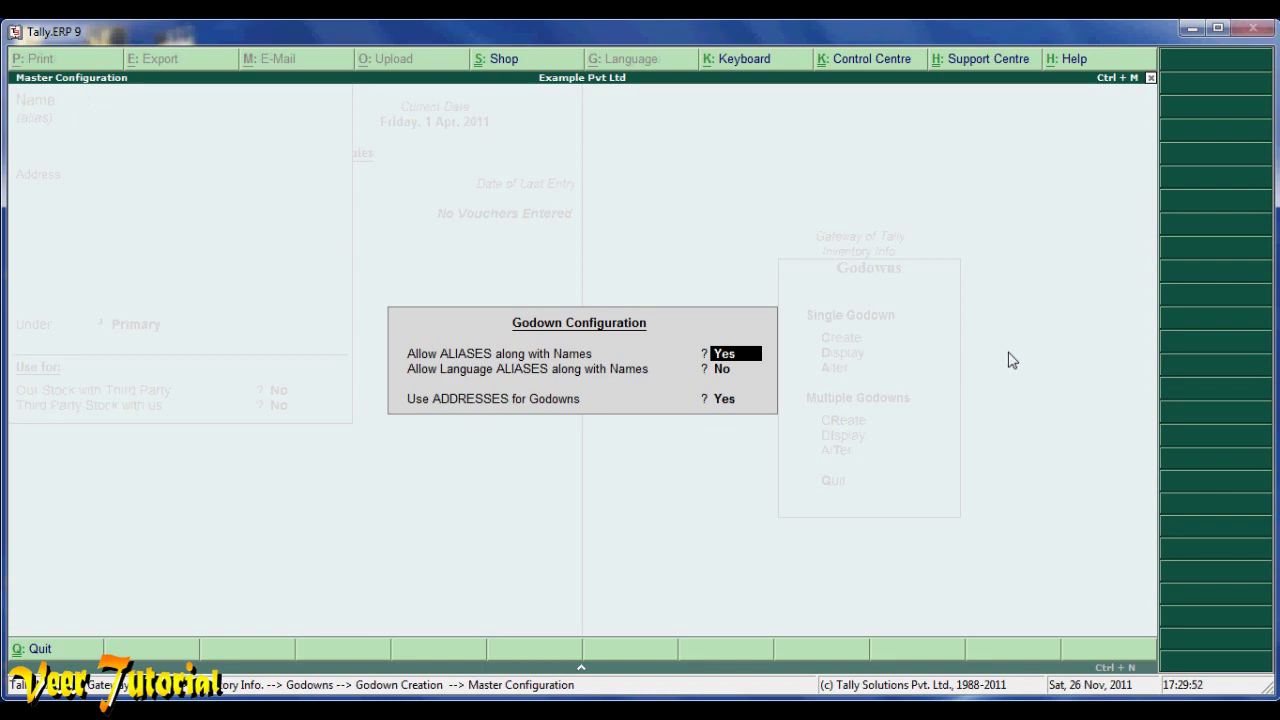
pyautogui.press('Return')
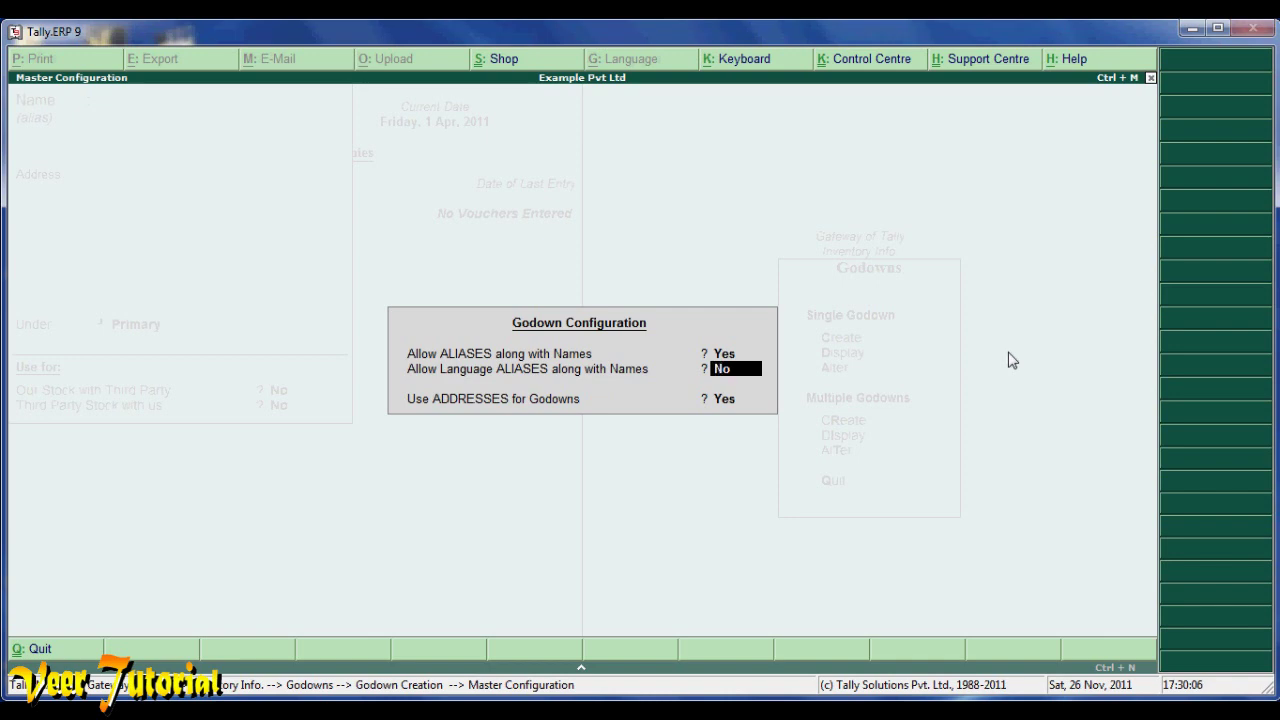
pyautogui.press('Return')
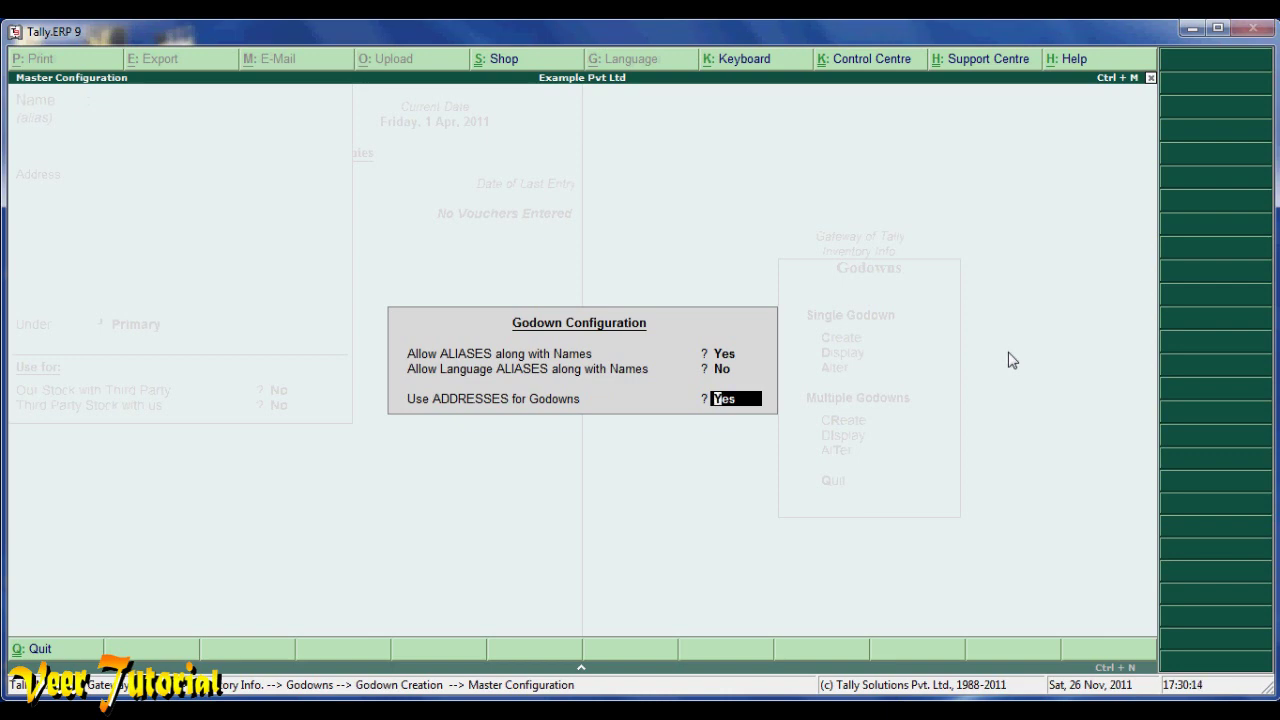
pyautogui.press('Return')
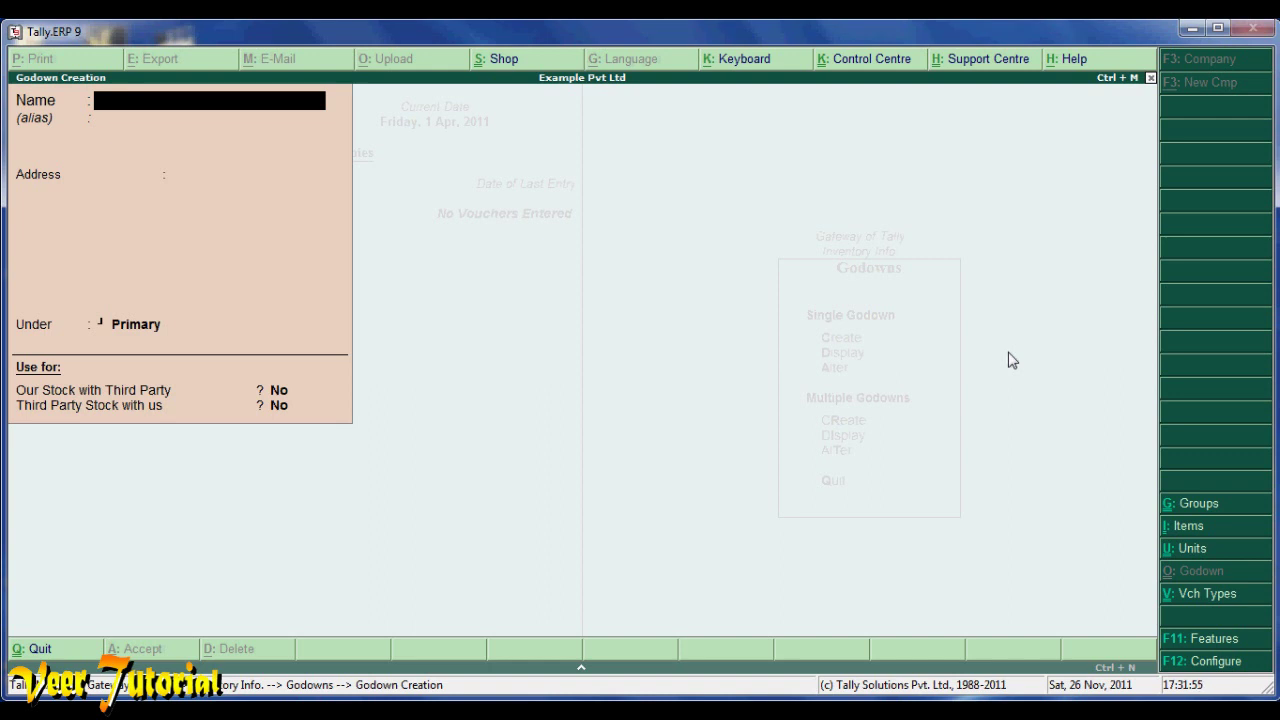
# Name the new godown Delhi Godown - 1 and leave its alias blank.
pyautogui.write('Delhi Godown - 1')
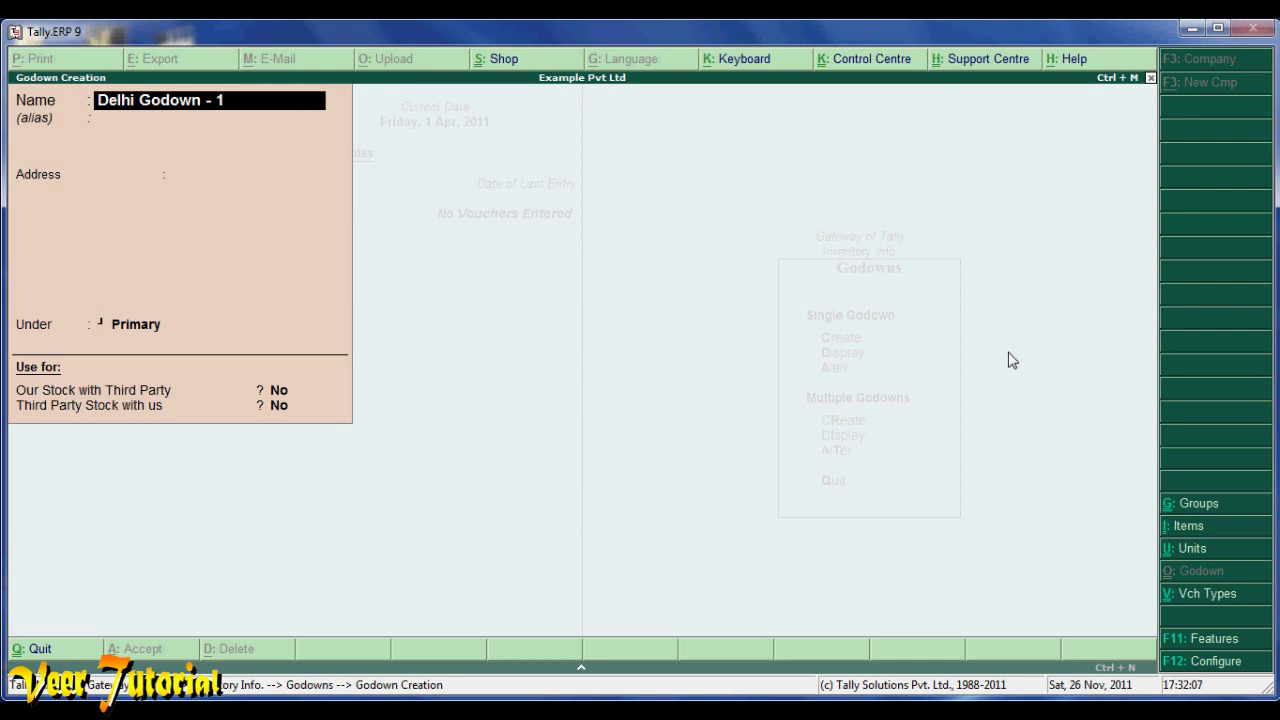
pyautogui.press('Return')
pyautogui.press('Return')
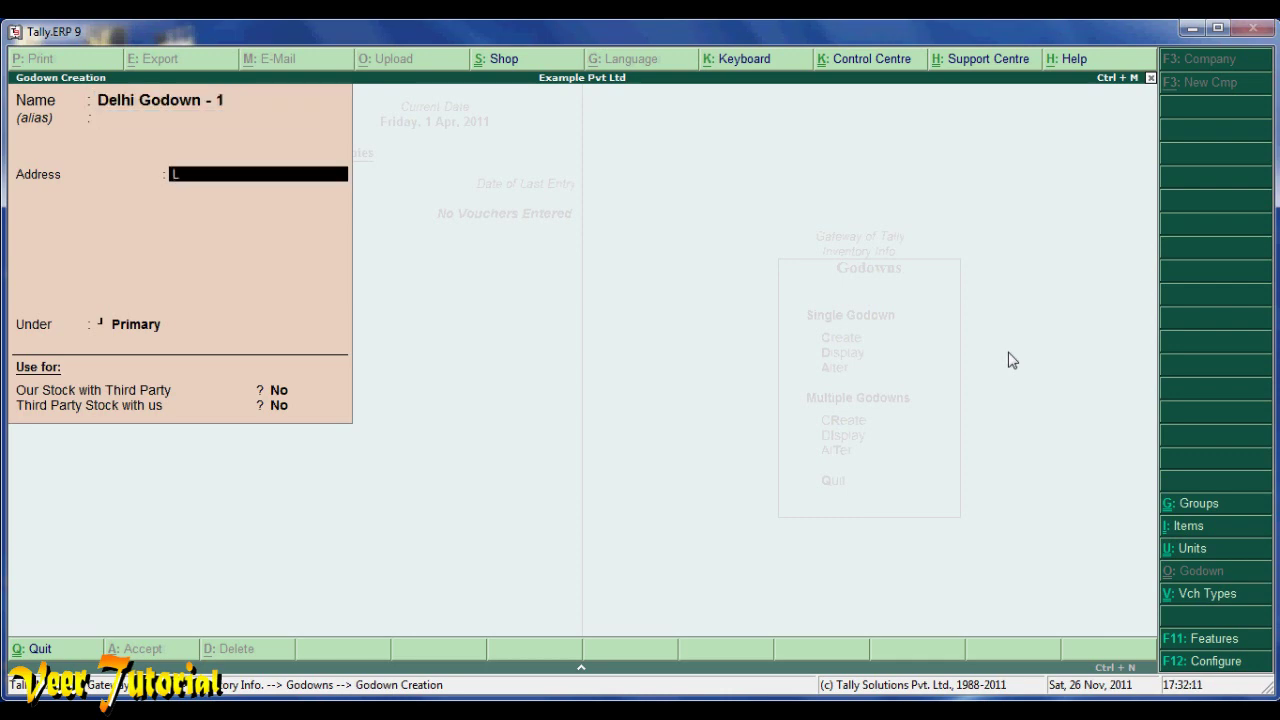
# Enter the locality and the city as the two-line address of Delhi Godown - 1.
pyautogui.press('BackSpace')
pyautogui.press('Return')
pyautogui.write('Lajpat Nagar')
pyautogui.press('Return')
pyautogui.press('Return')
pyautogui.press('BackSpace')
pyautogui.press('Return')
pyautogui.write('Jana')
pyautogui.press('BackSpace')
pyautogui.press('BackSpace')
pyautogui.press('BackSpace')
pyautogui.press('BackSpace')
pyautogui.write('New Delhi')
pyautogui.press('Return')
pyautogui.press('Return')
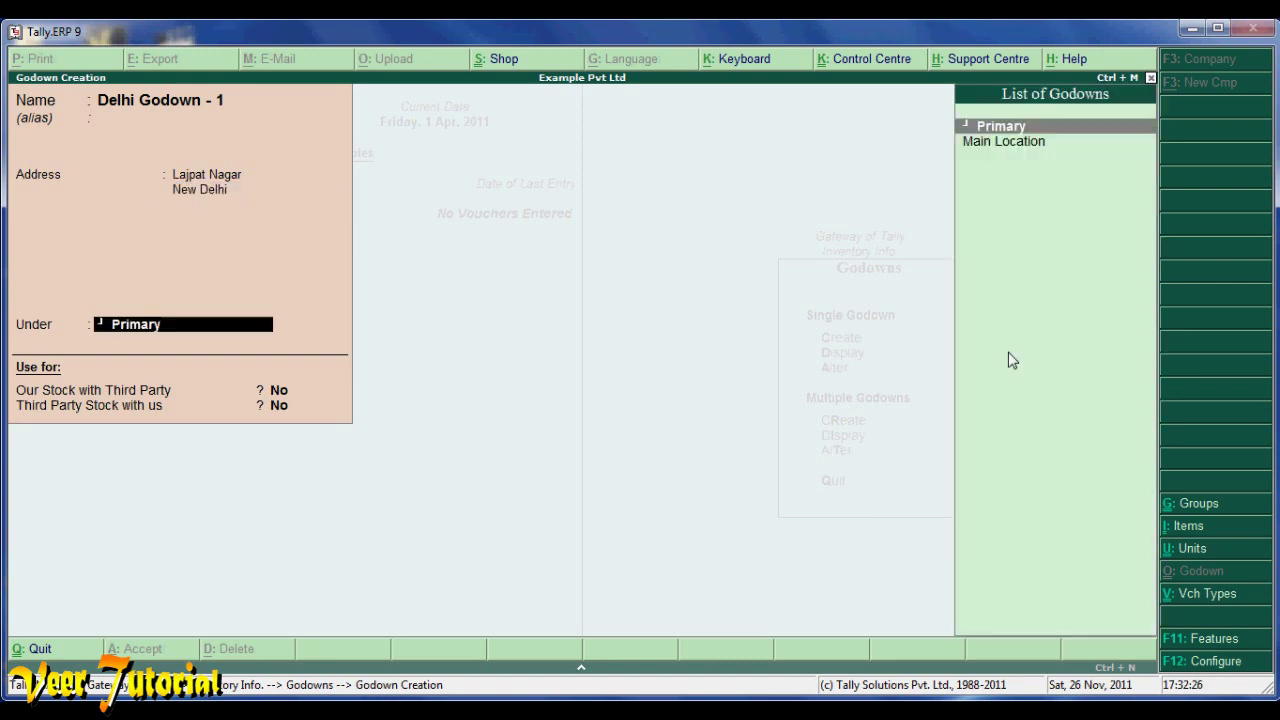
# Place Delhi Godown - 1 under Main Location, keep both third-party stock options at No, and save it.
pyautogui.press('Return')
pyautogui.press('BackSpace')
pyautogui.press('Down')
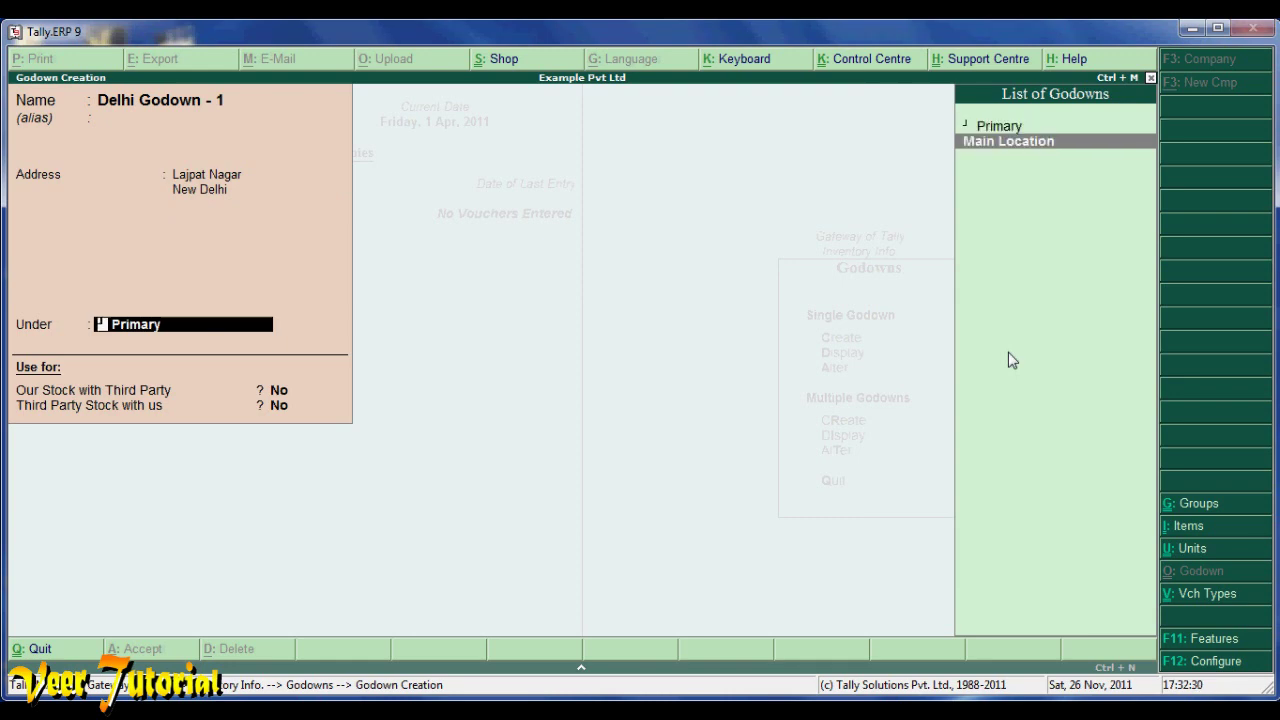
pyautogui.press('Return')
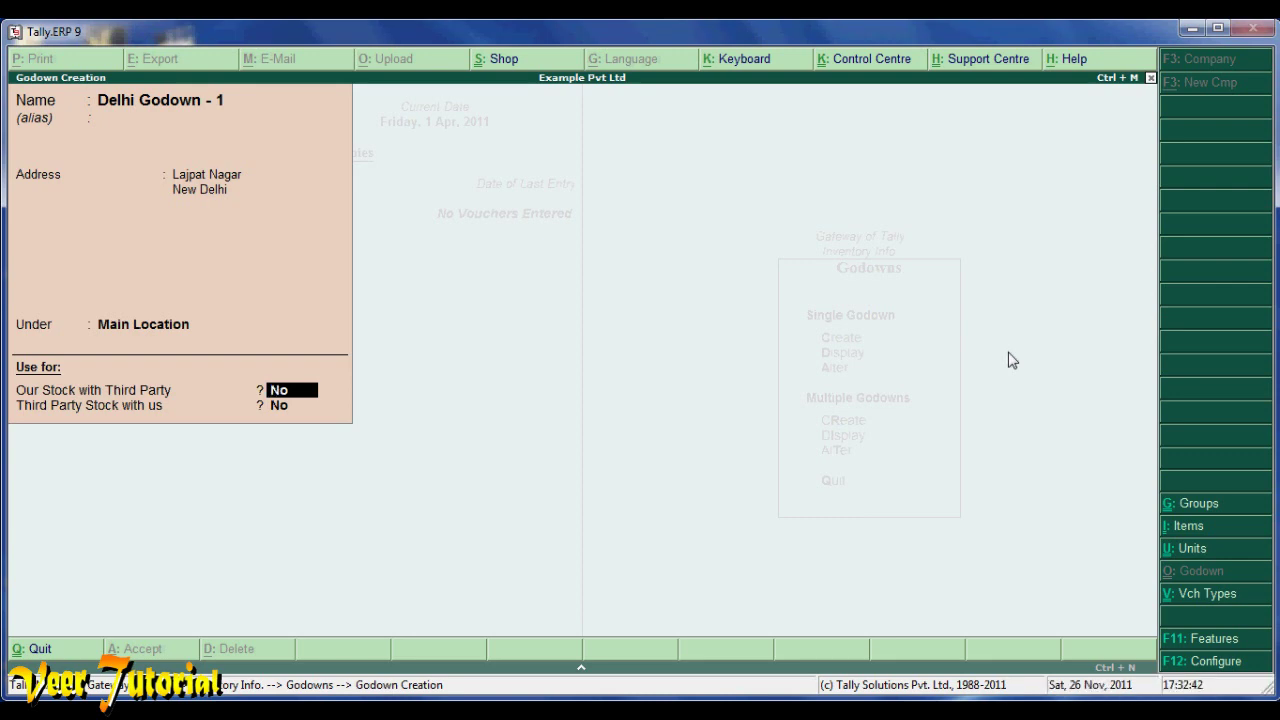
pyautogui.press('Return')
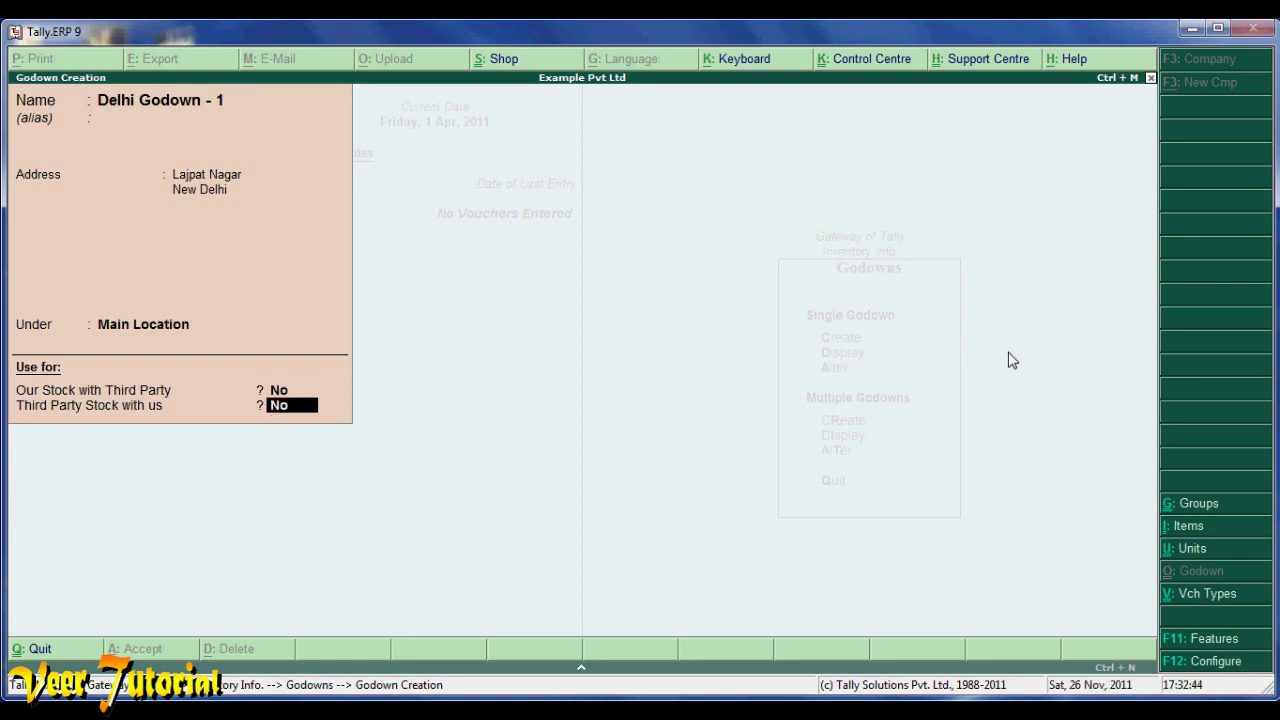
pyautogui.press('Return')
pyautogui.press('y')
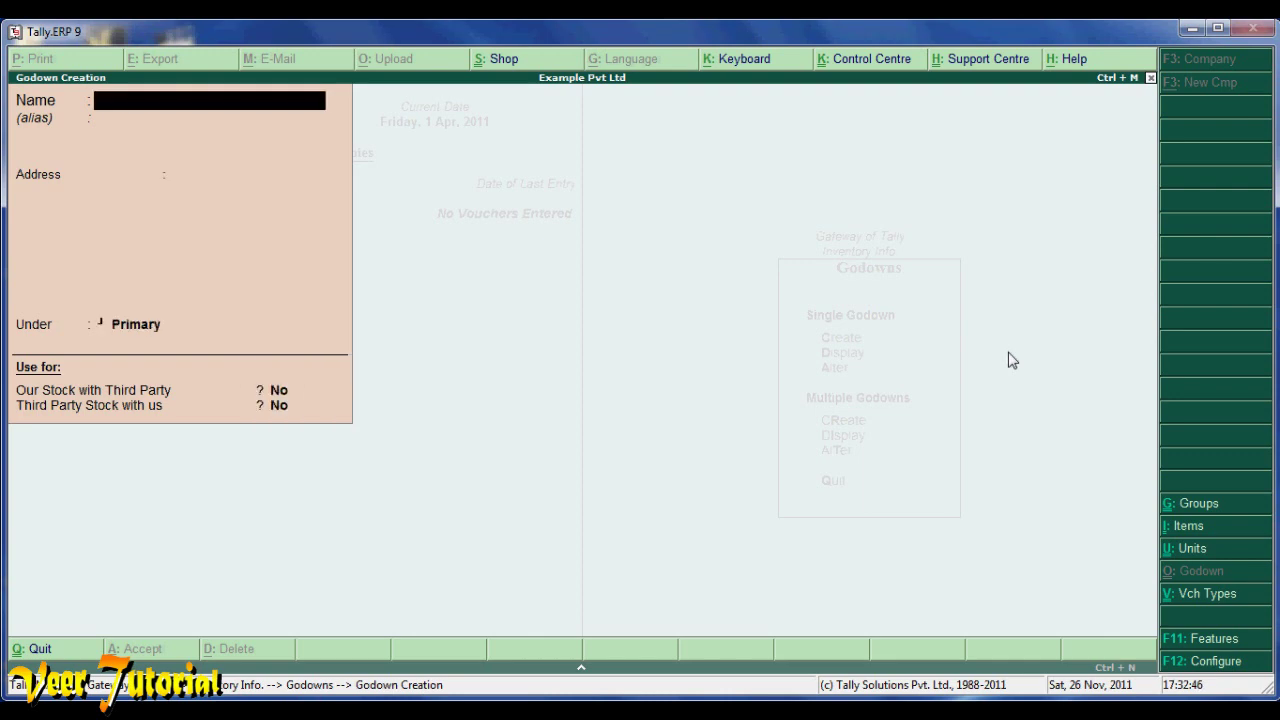
# Start the second godown by naming it Delhi Godown - 2, with no alias.
pyautogui.press('BackSpace')
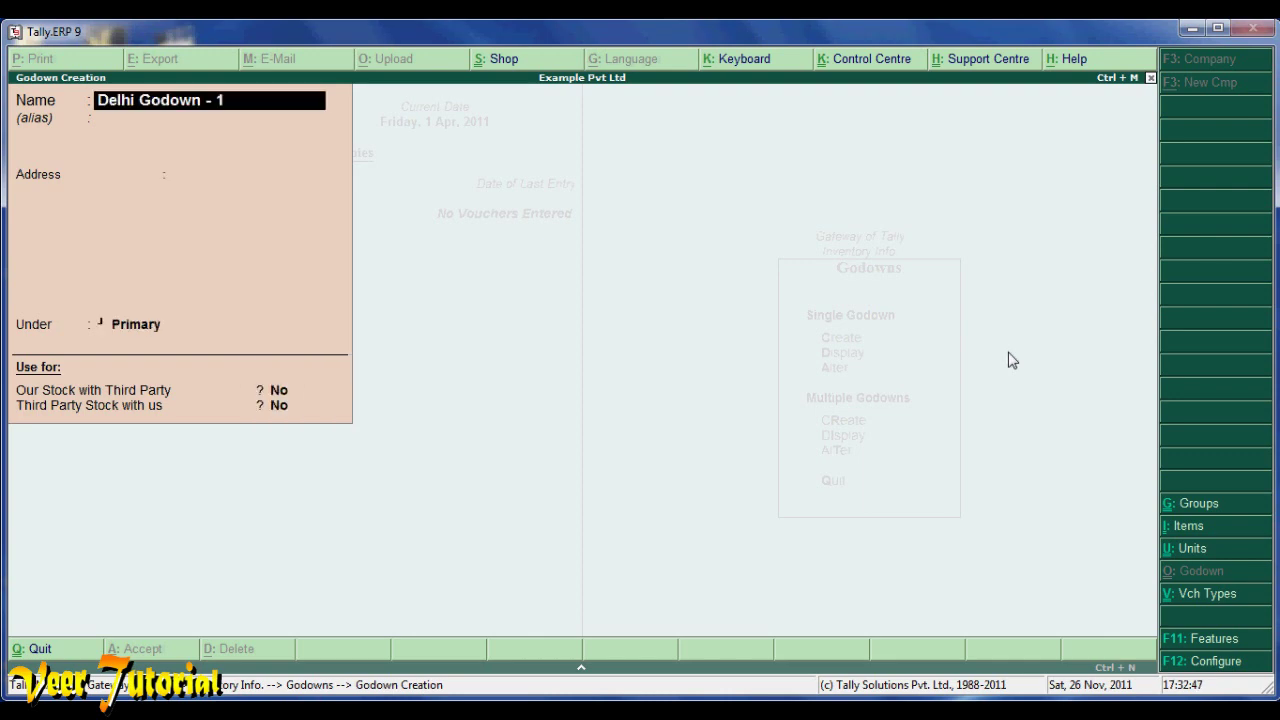
pyautogui.press('BackSpace')
pyautogui.write('2')
pyautogui.press('Return')
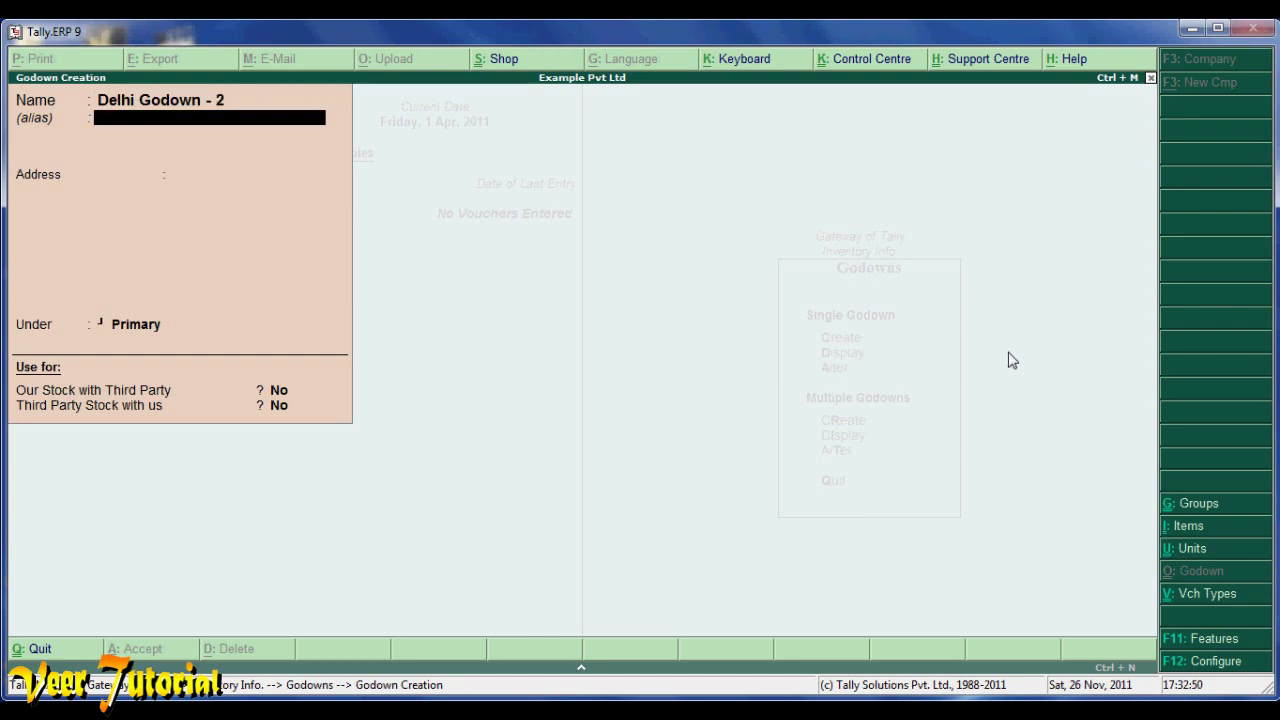
pyautogui.press('Return')
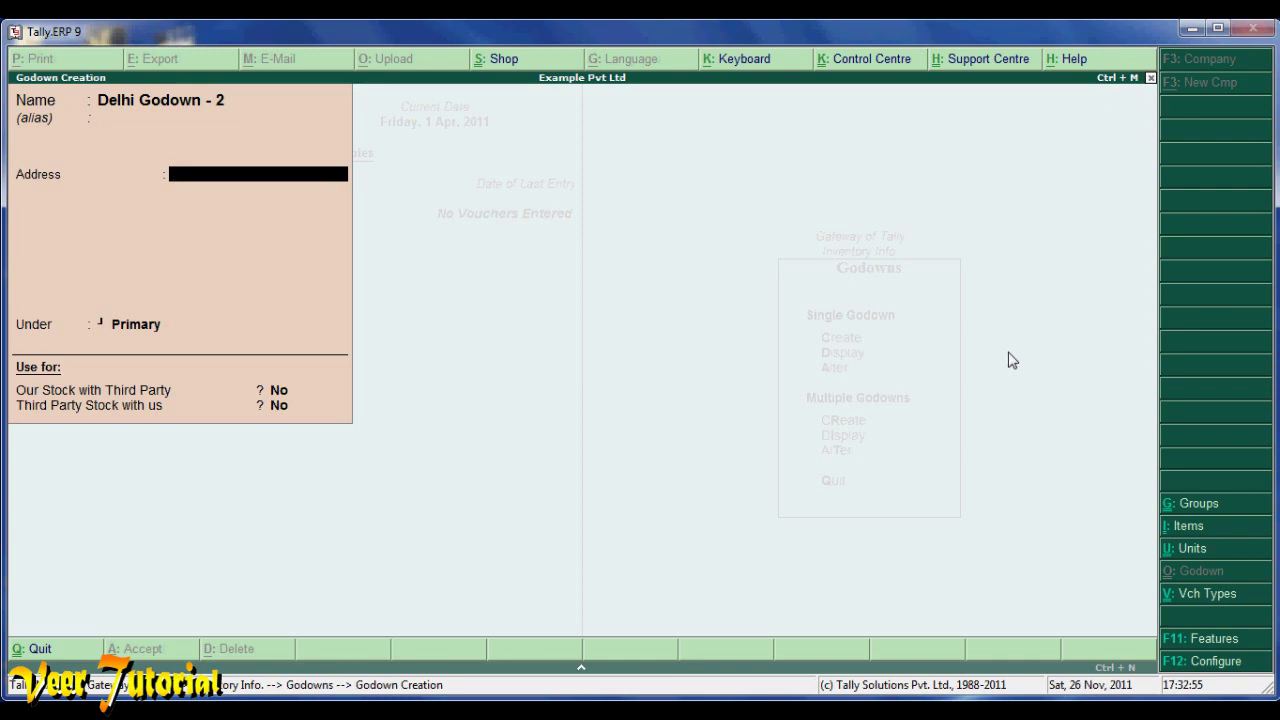
# Enter the locality and the city as the two-line address of Delhi Godown - 2.
pyautogui.write('Connought Place')
pyautogui.press('Return')
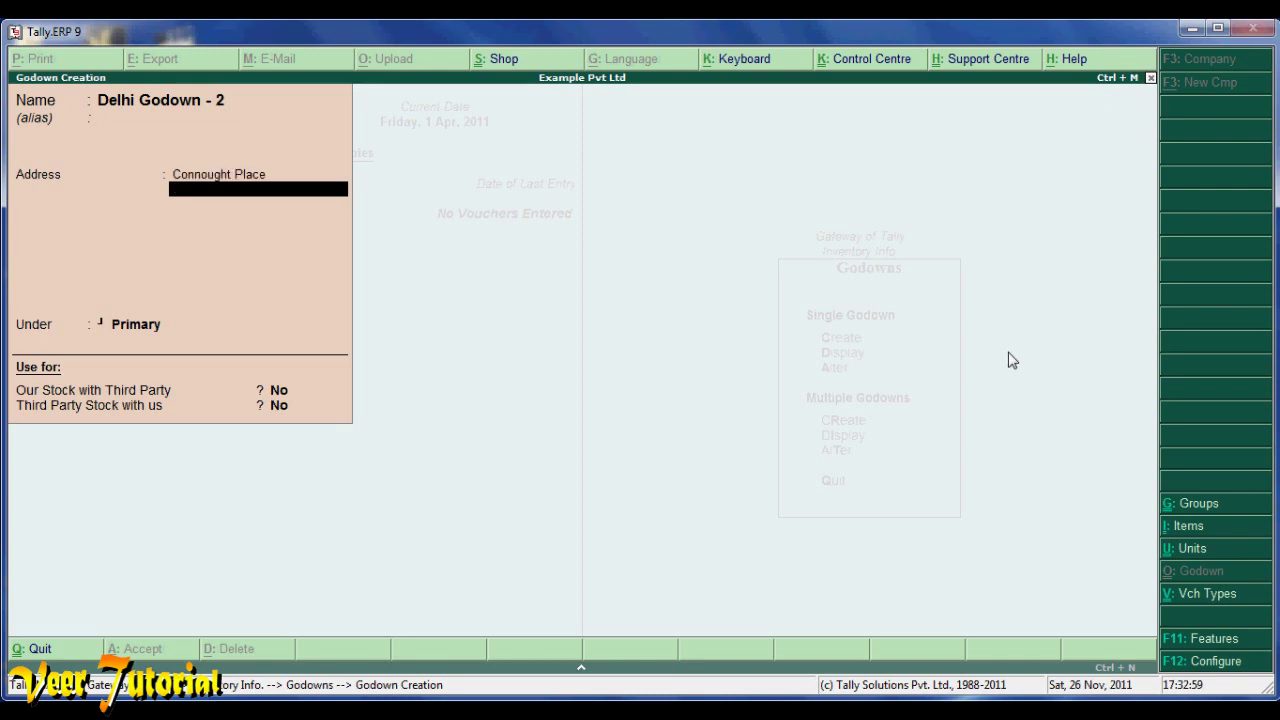
pyautogui.write('Delhi')
pyautogui.press('Return')
pyautogui.press('Return')
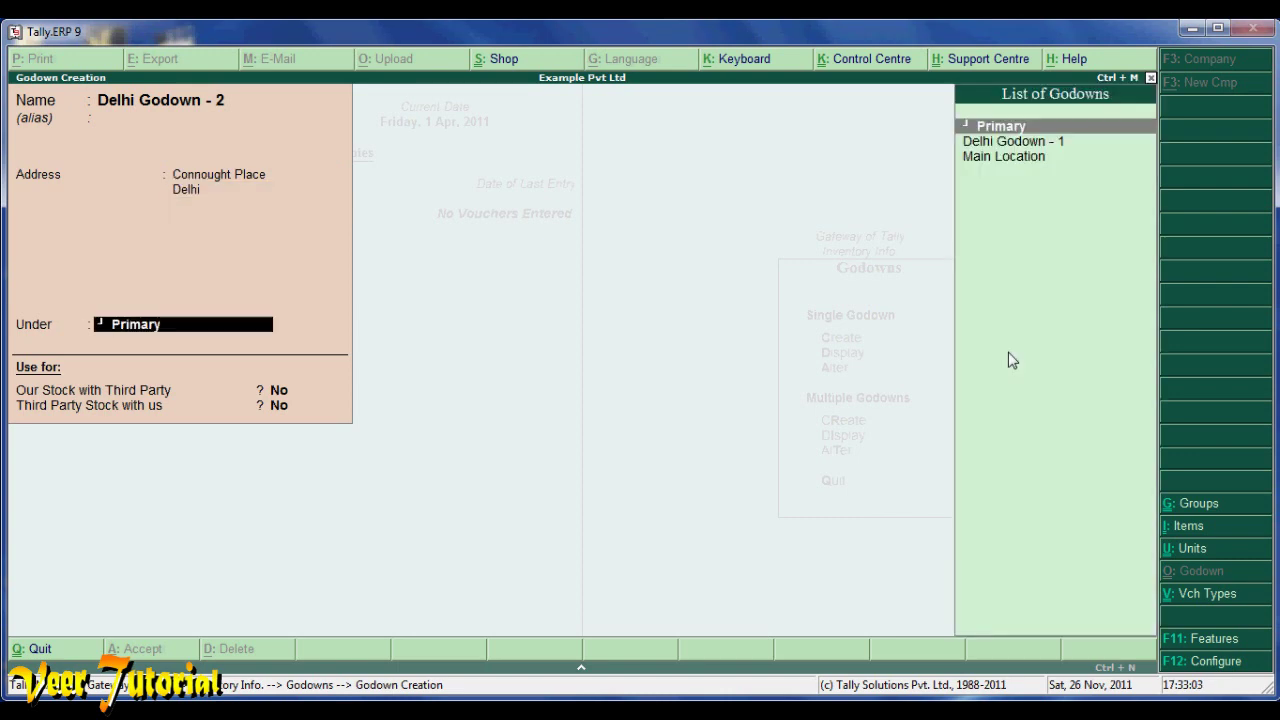
# Place Delhi Godown - 2 under Main Location, keep both third-party stock options at No, and save it.
pyautogui.press('Down')
pyautogui.press('Down')
pyautogui.press('Return')
pyautogui.press('Return')
pyautogui.press('Return')
pyautogui.press('Return')
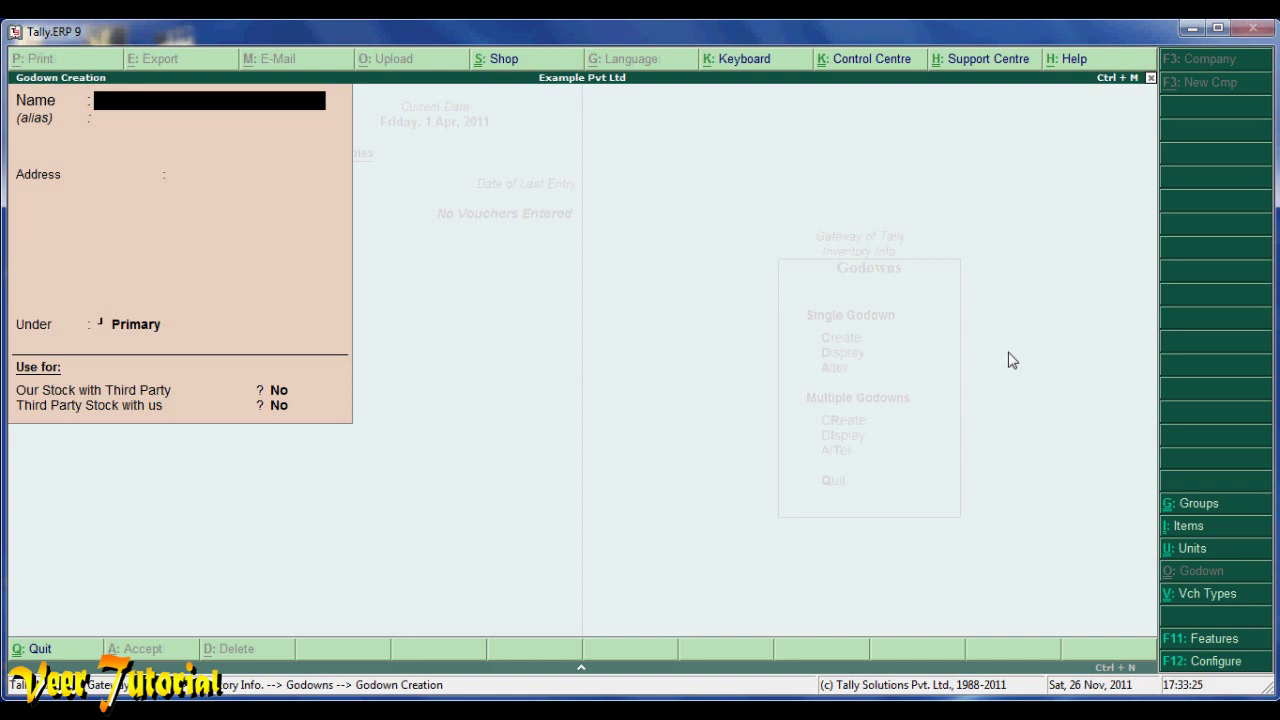
# Enter Delhi Godown Main as the third godown's name, and shorten it to Delhi Godown.
pyautogui.write('Delhi Godown Main')
pyautogui.press('Return')
pyautogui.press('Return')
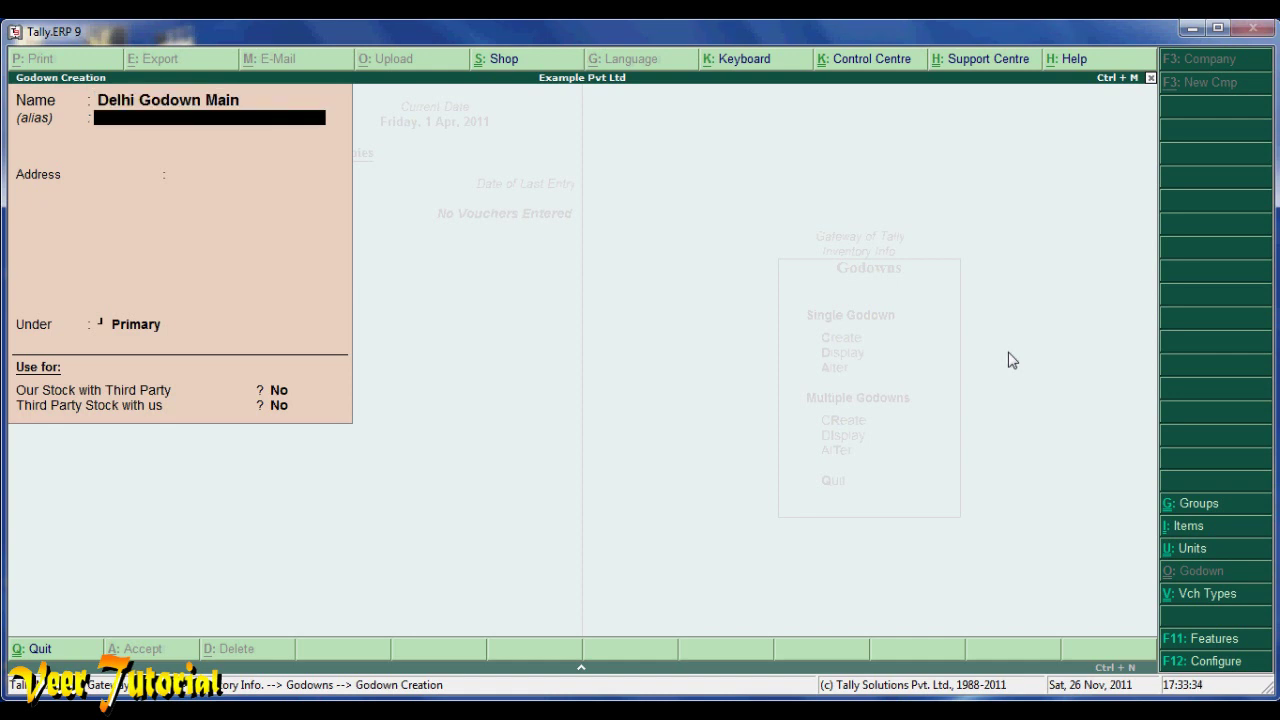
pyautogui.press('BackSpace')
pyautogui.press('BackSpace')
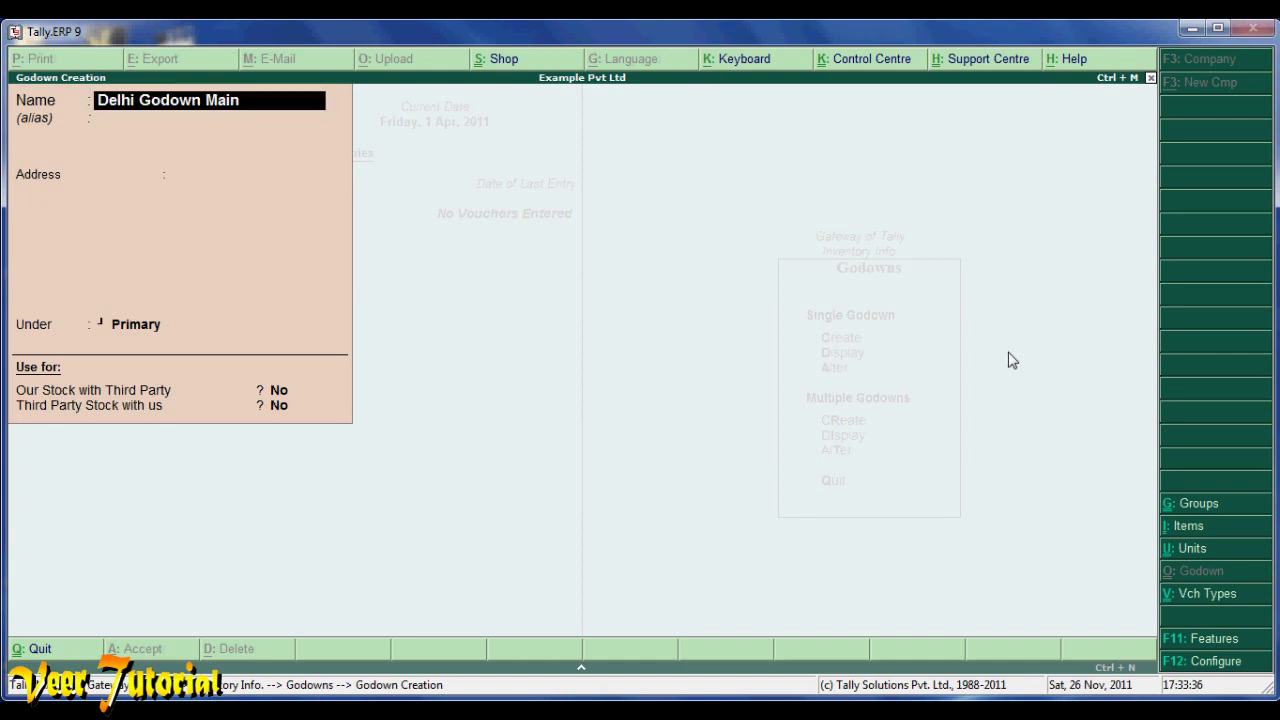
pyautogui.press('BackSpace')
pyautogui.press('BackSpace')
pyautogui.press('BackSpace')
pyautogui.press('BackSpace')
pyautogui.press('Return')
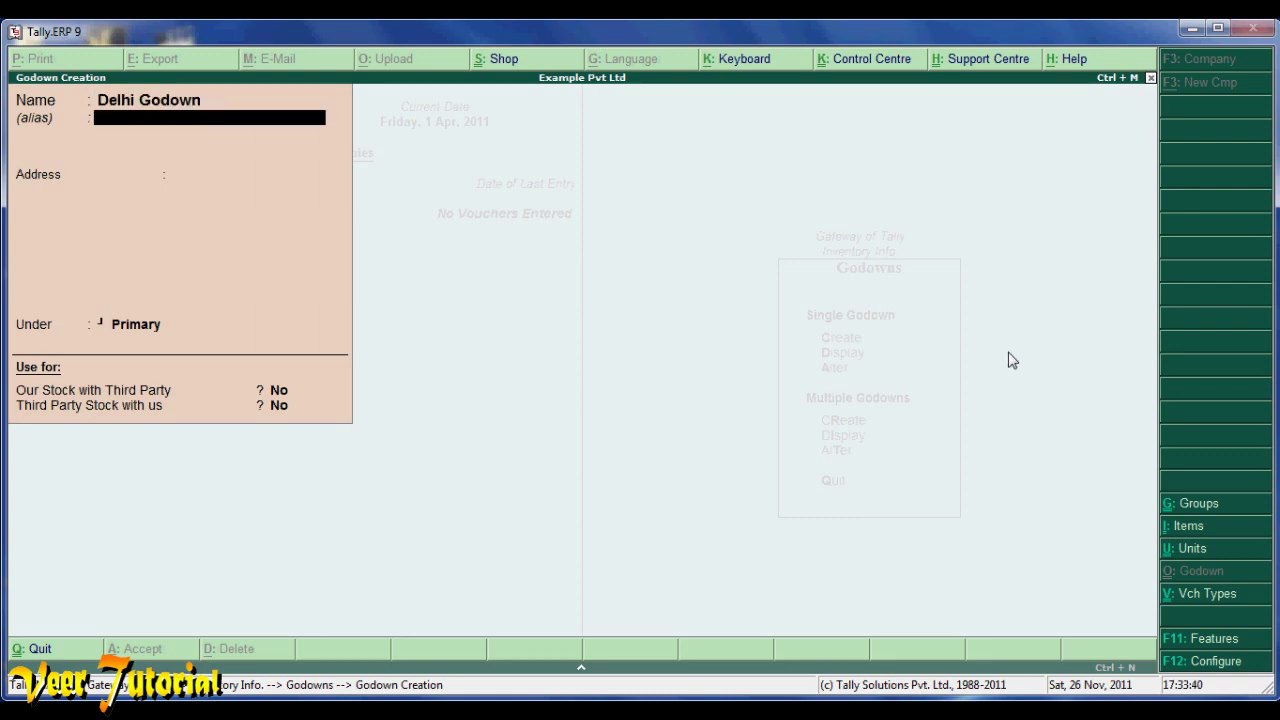
# Change the third godown's name to Delhi Location and leave its alias blank.
pyautogui.press('BackSpace')
pyautogui.press('BackSpace')
pyautogui.press('BackSpace')
pyautogui.press('BackSpace')
pyautogui.press('BackSpace')
pyautogui.press('BackSpace')
pyautogui.press('BackSpace')
pyautogui.press('BackSpace')
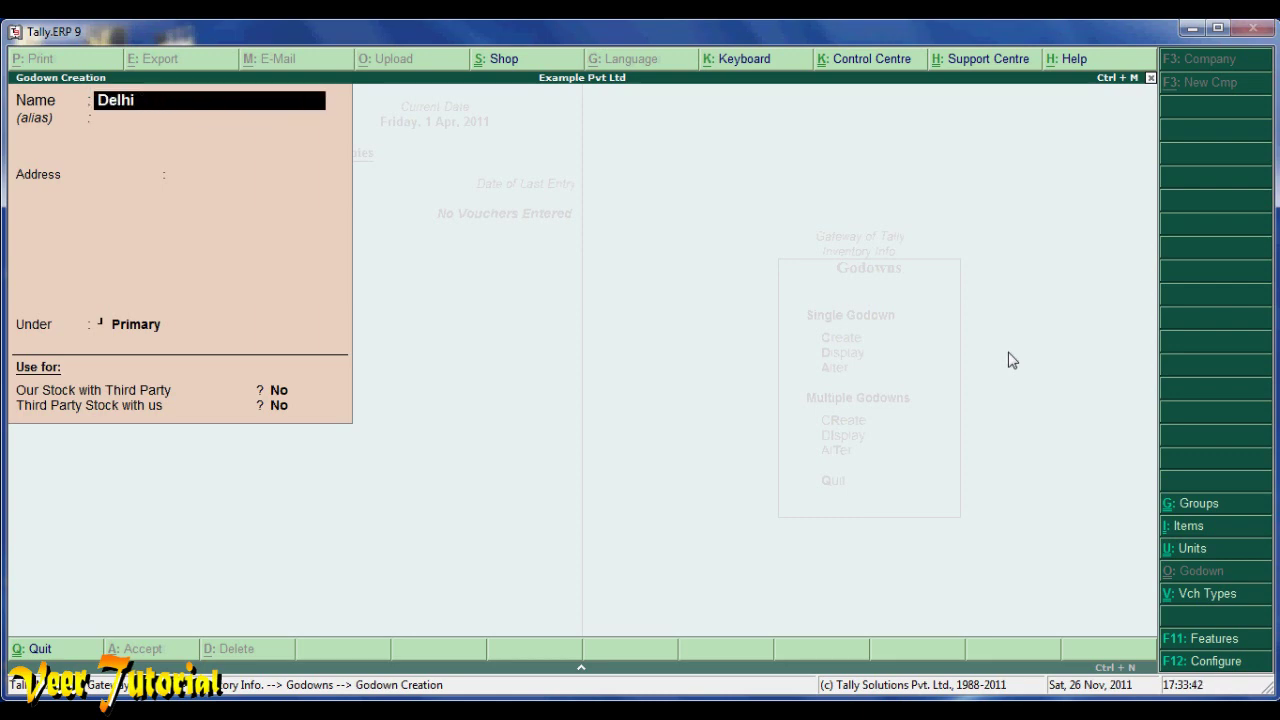
pyautogui.write('Location')
pyautogui.press('Return')
pyautogui.press('Return')
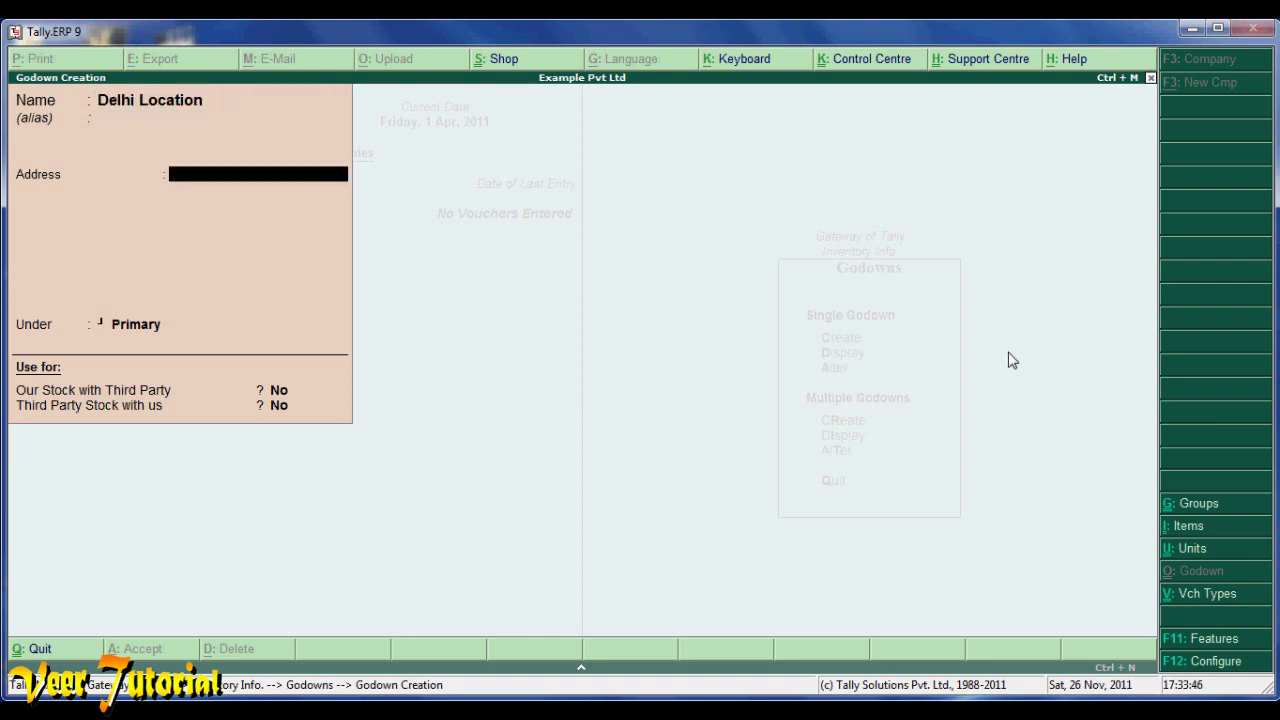
# Enter only the city as the address of Delhi Location.
pyautogui.write('Delhi')
pyautogui.press('Return')
pyautogui.press('Return')
# Place Delhi Location under Main Location, keep both third-party stock options at No, and save it.
pyautogui.press('Down')
pyautogui.press('Down')
pyautogui.press('Down')
pyautogui.press('Return')
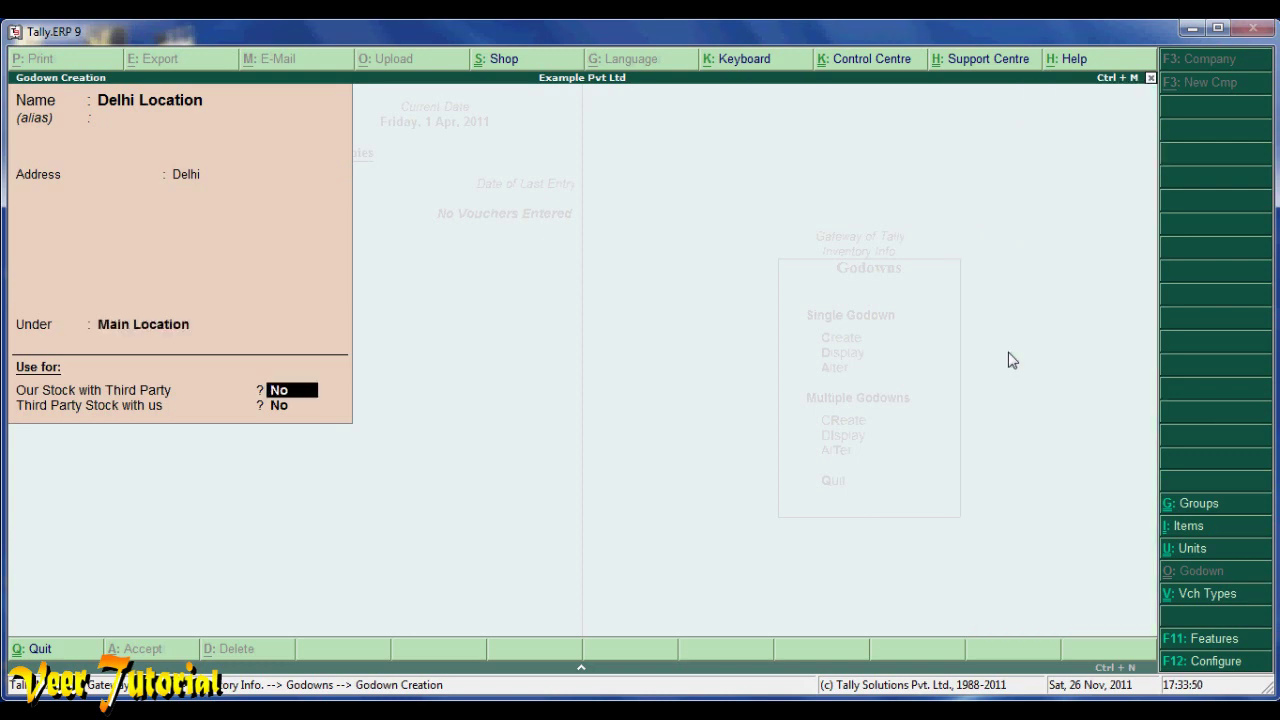
pyautogui.press('Return')
pyautogui.press('Return')
pyautogui.press('Return')
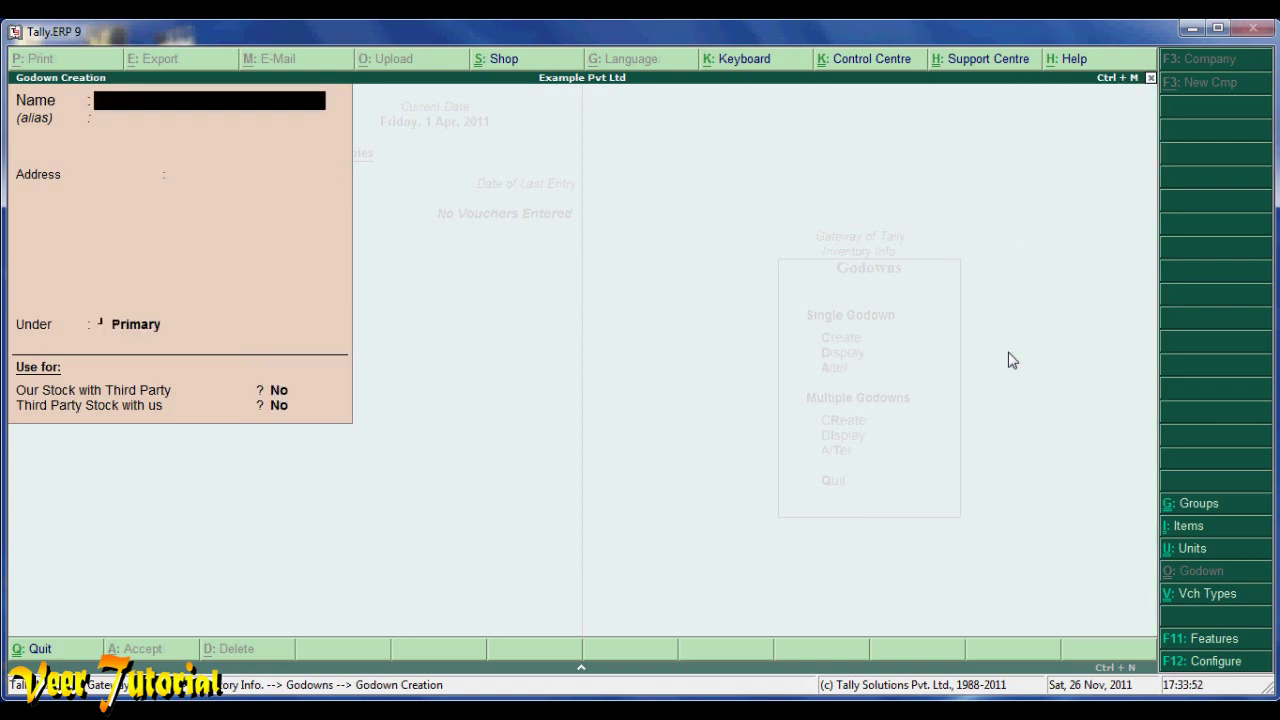
# Leave godown creation and open the existing godown Delhi Godown - 1 for alteration.
pyautogui.press('Escape')
pyautogui.press('Return')
pyautogui.press('Down')
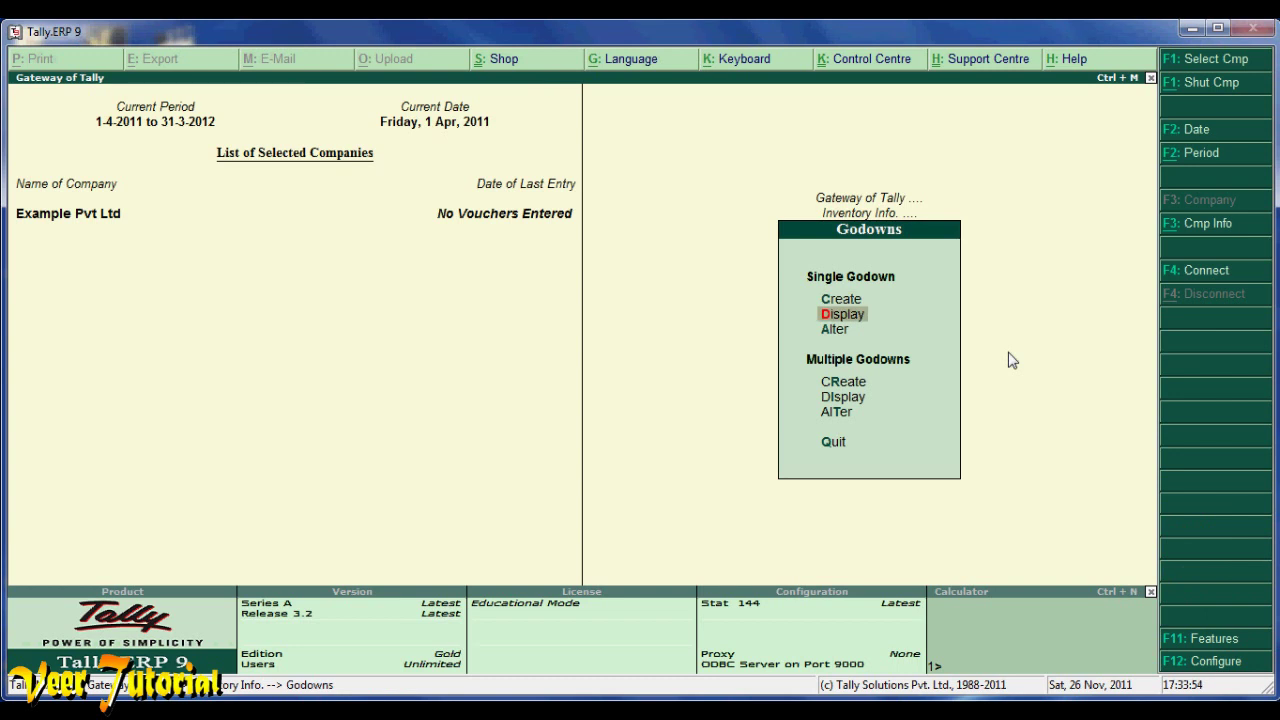
pyautogui.press('Return')
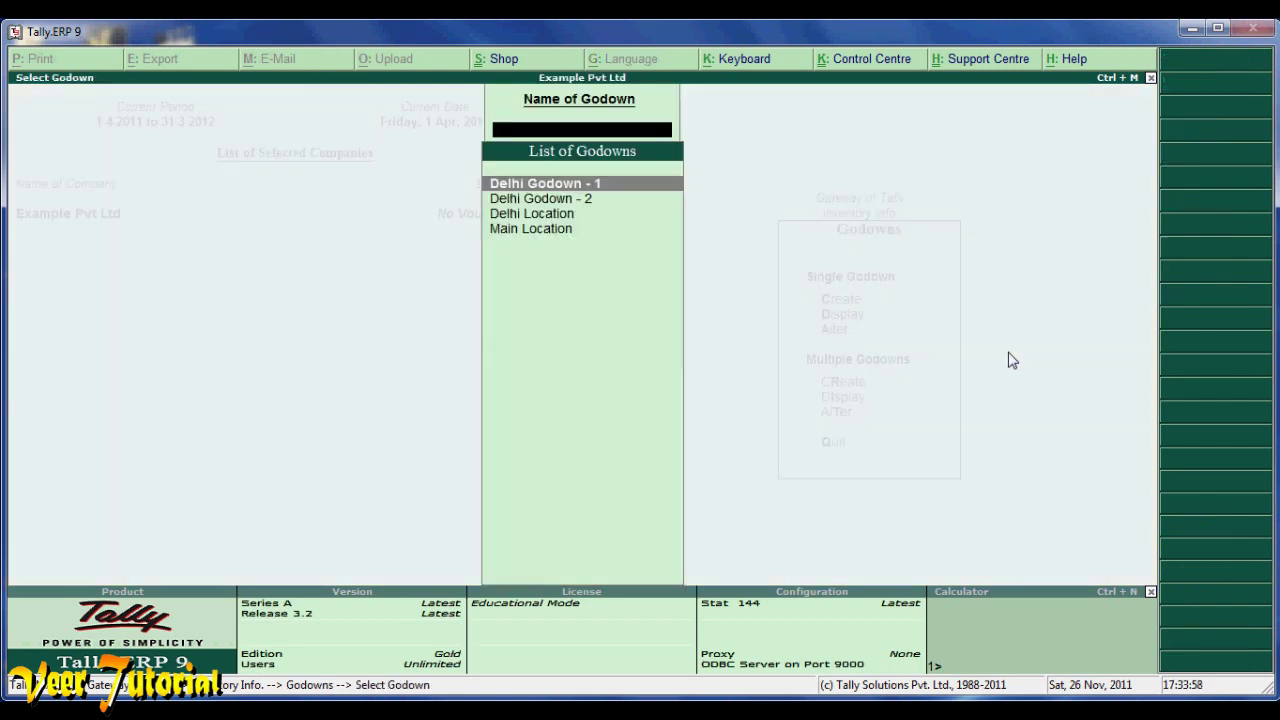
pyautogui.press('Return')
# Move Delhi Godown - 1 under Delhi Location, keep its other details and both third-party stock options at No, and save it.
pyautogui.press('Return')
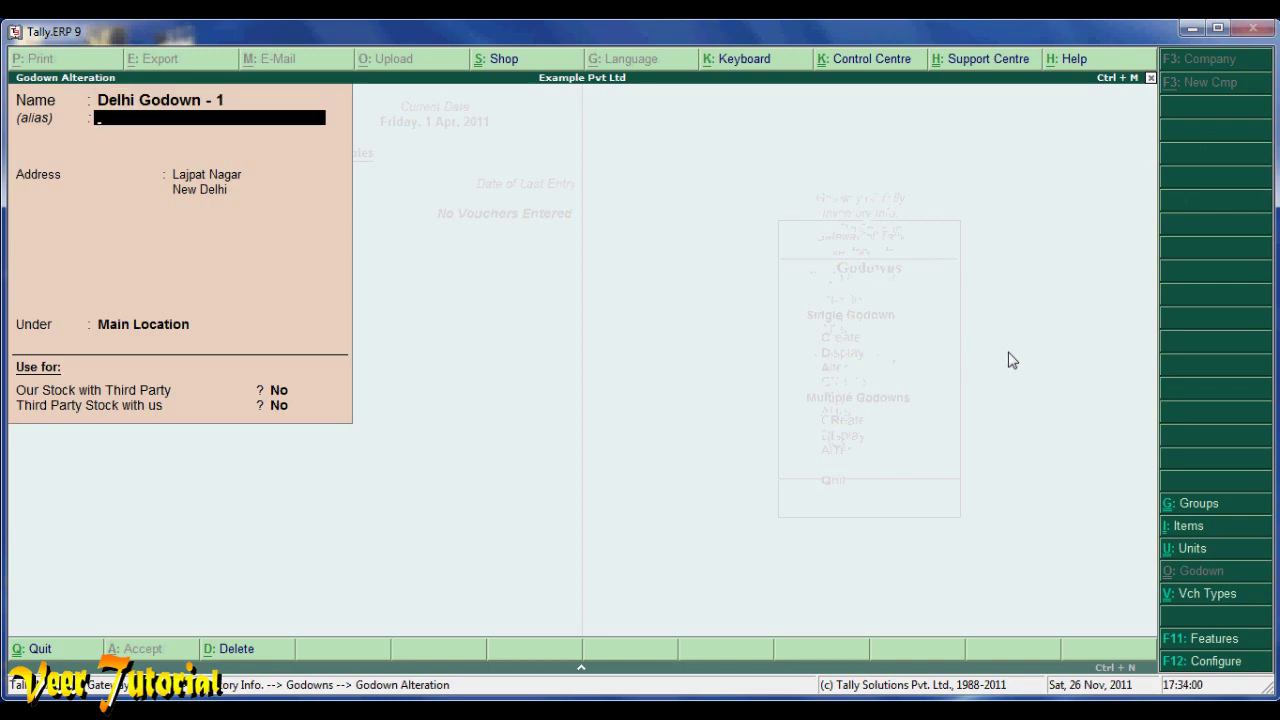
pyautogui.press('Return')
pyautogui.press('Return')
pyautogui.press('Return')
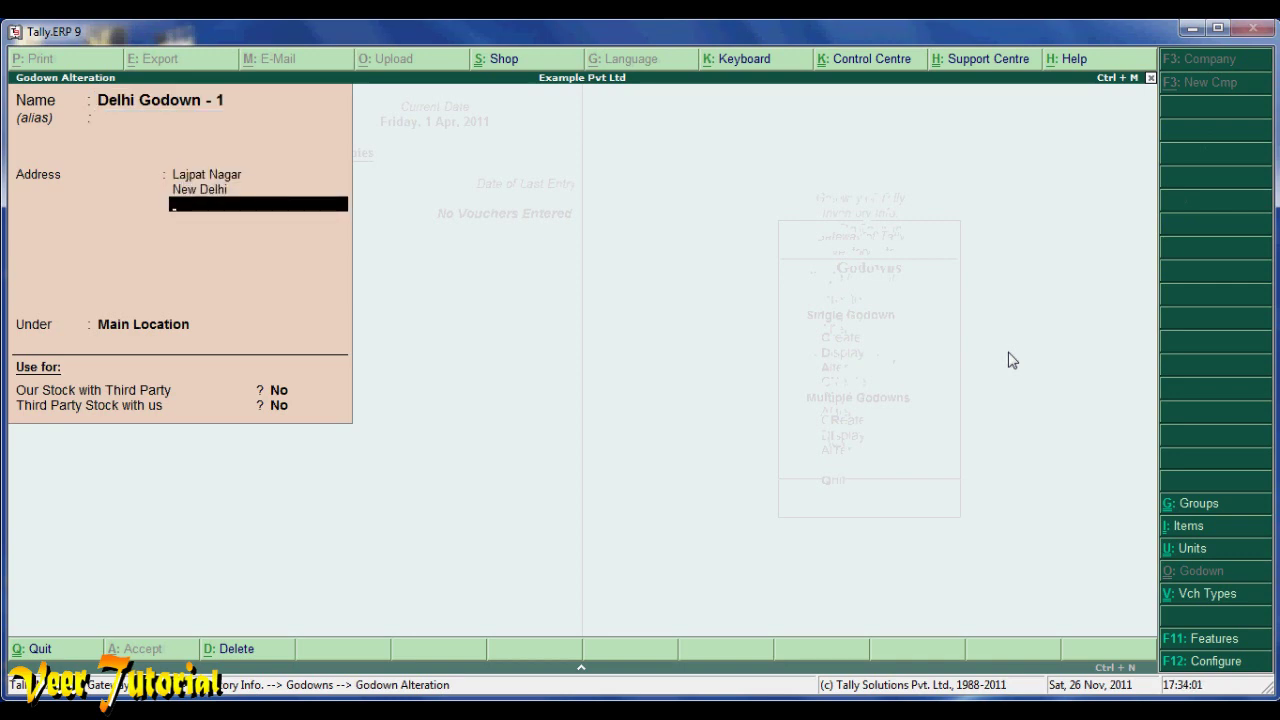
pyautogui.press('Return')
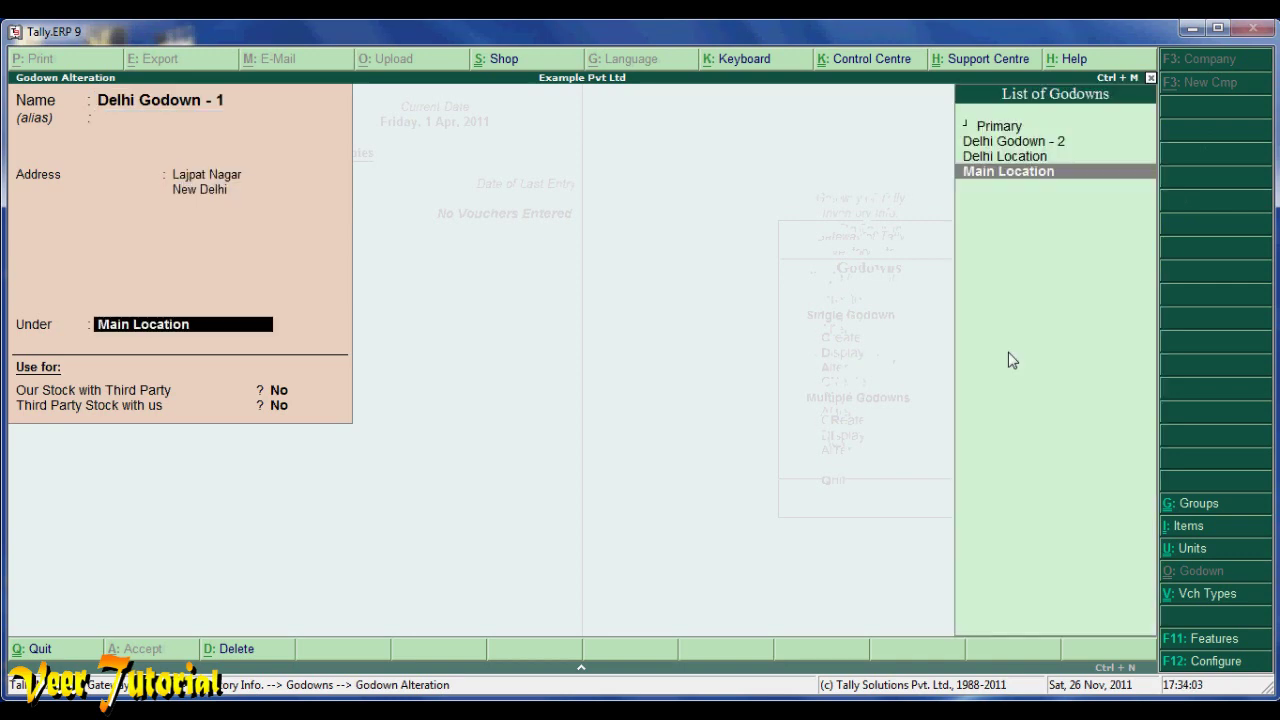
pyautogui.press('Up')
pyautogui.press('Return')
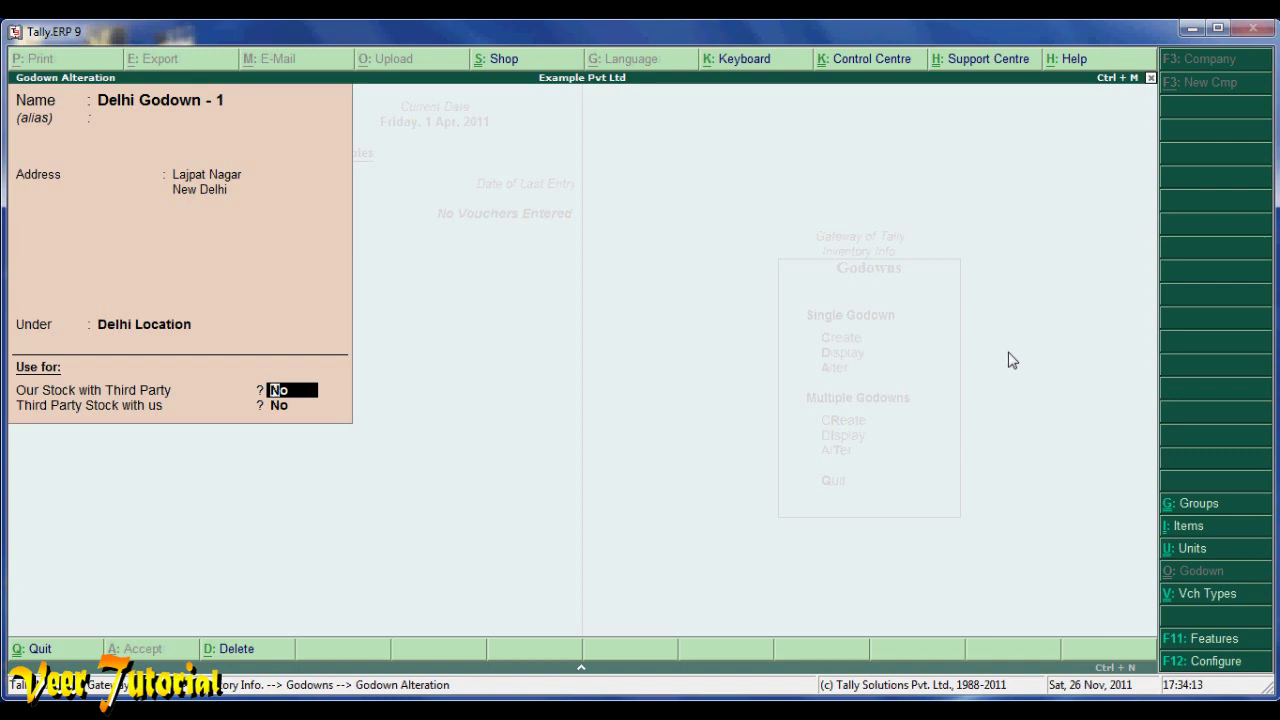
pyautogui.press('Return')
pyautogui.press('Return')
pyautogui.press('Return')
# Open Delhi Godown - 2 for alteration and keep its name, blank alias and address.
pyautogui.press('Down')
pyautogui.press('Return')
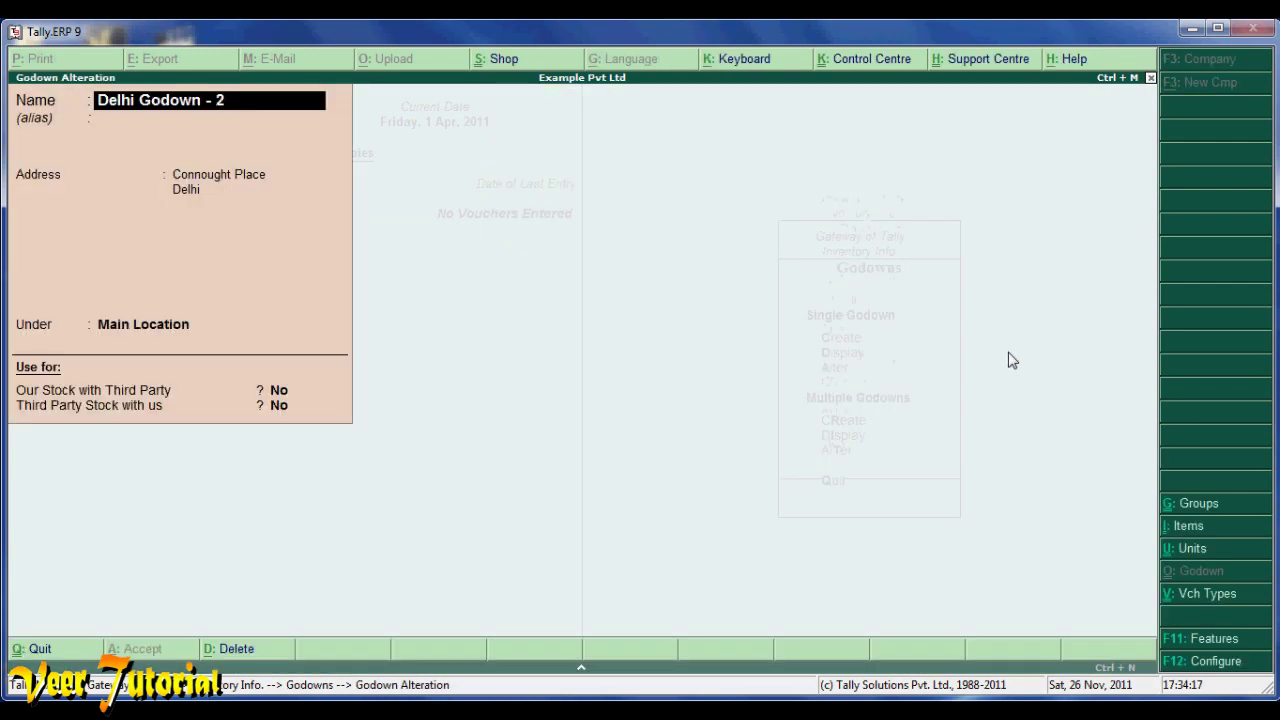
pyautogui.press('Return')
pyautogui.press('Return')
pyautogui.press('Return')
pyautogui.press('Return')
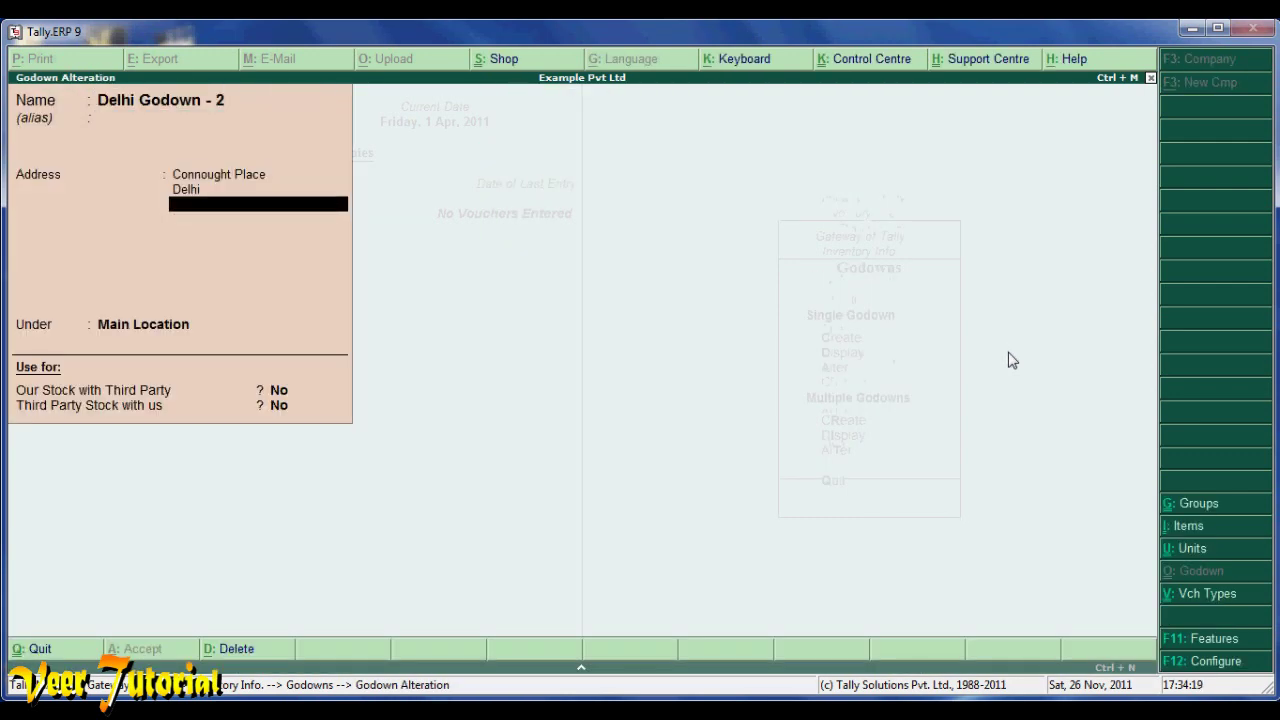
pyautogui.press('Return')
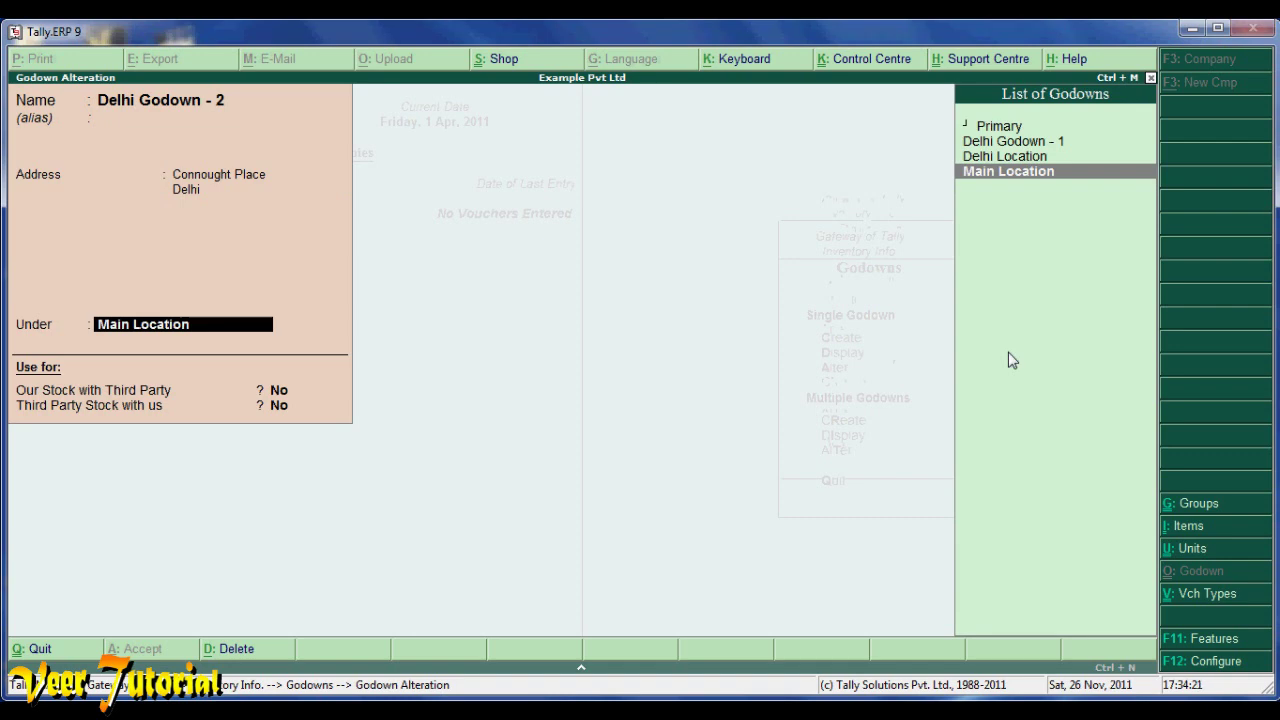
# Place Delhi Godown - 2 under Delhi Location, keep both third-party stock options at No, and save it.
pyautogui.press('Up')
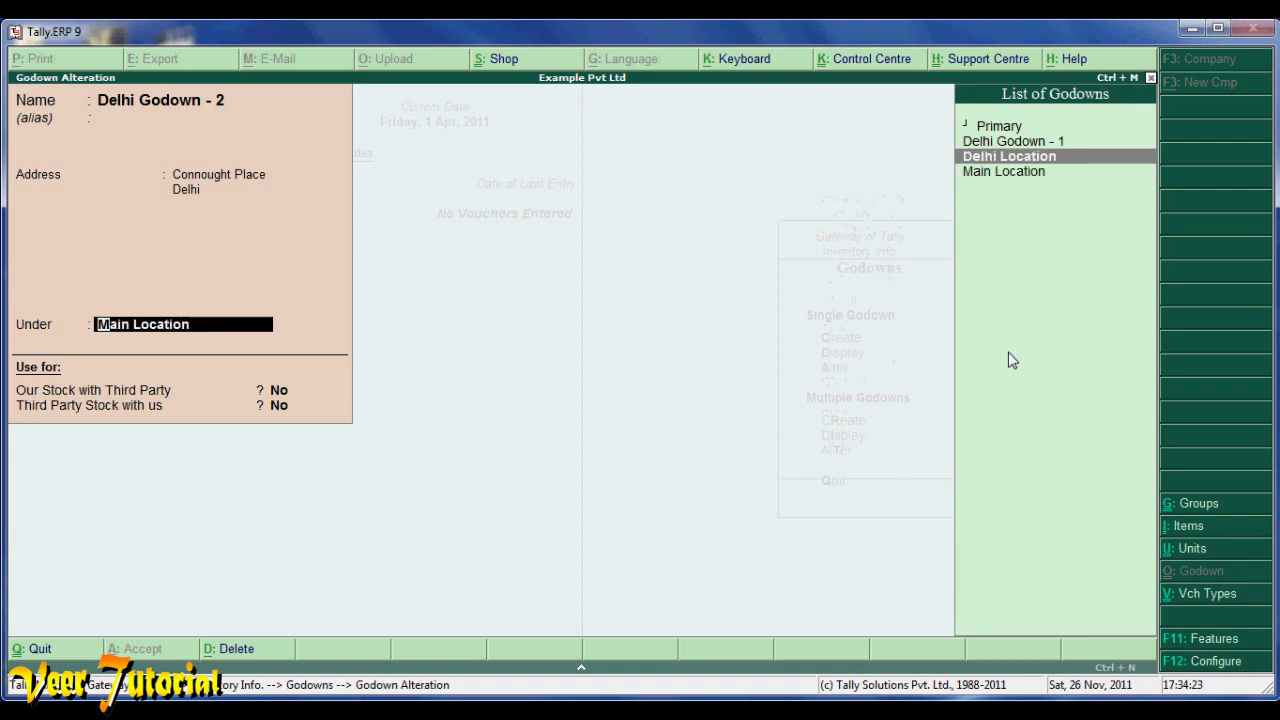
pyautogui.press('Down')
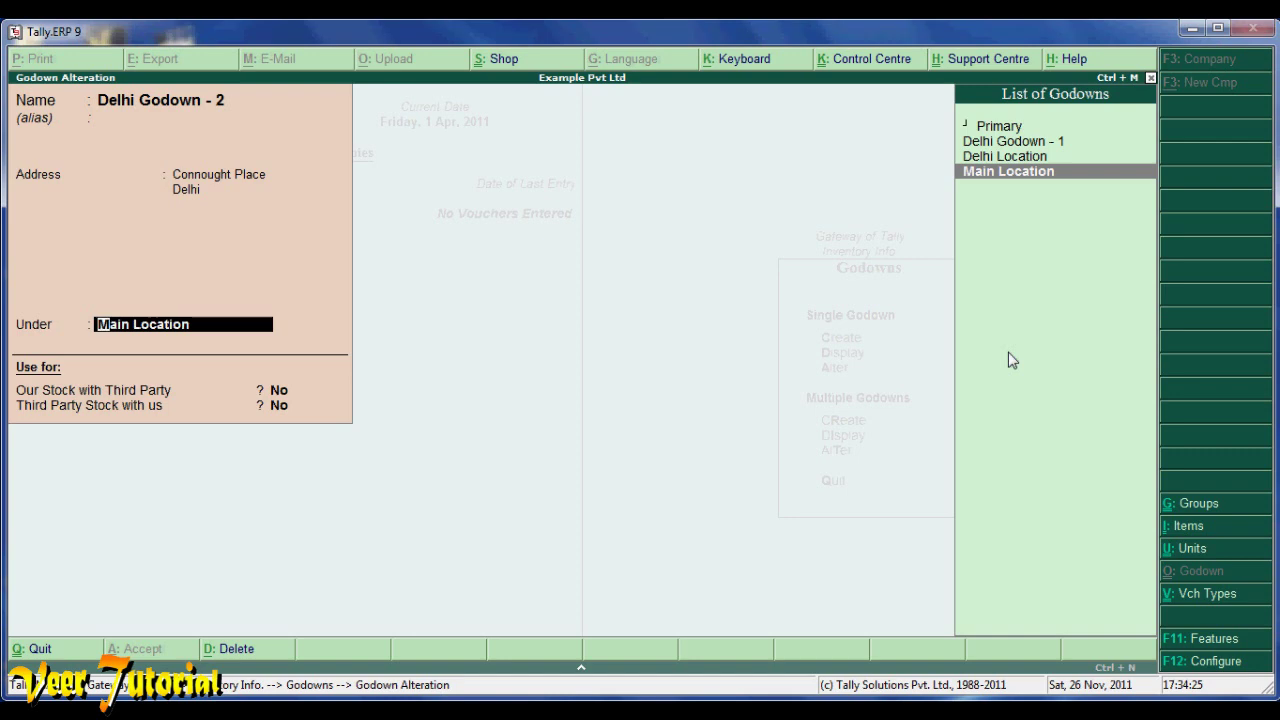
pyautogui.press('Up')
pyautogui.press('Return')
pyautogui.press('Return')
pyautogui.press('Return')
pyautogui.press('Return')
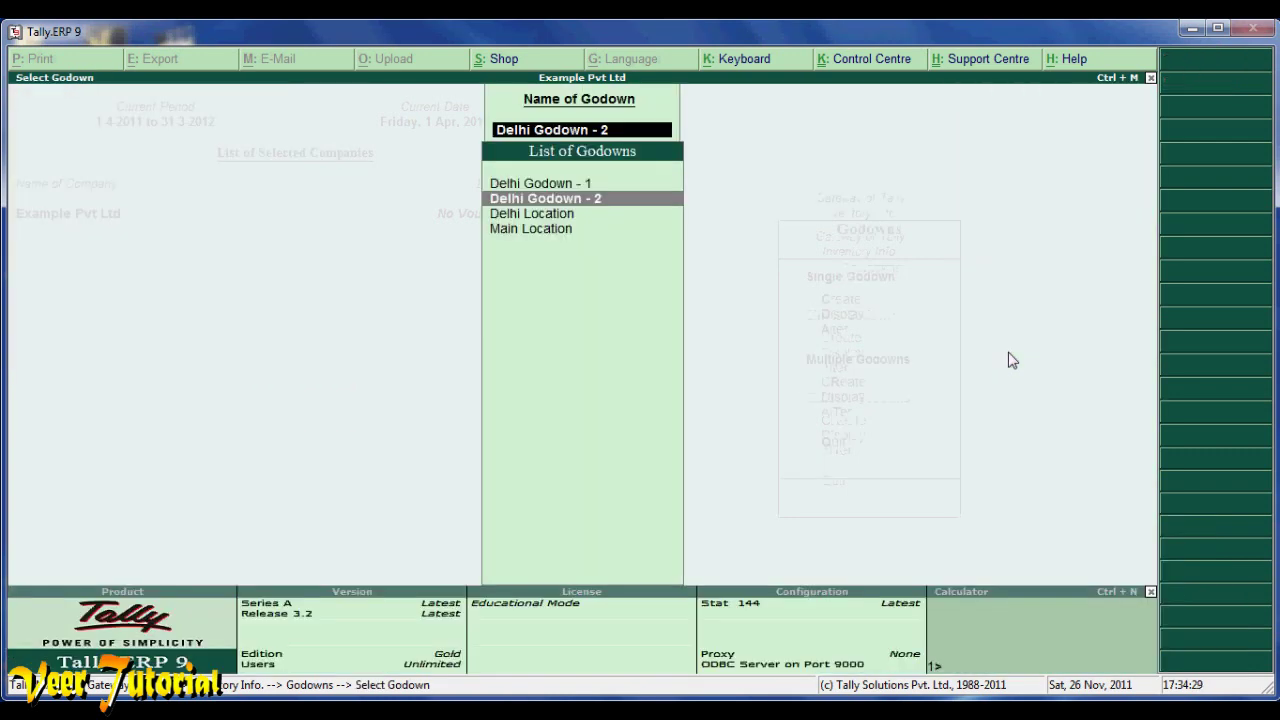
# Leave the godown selection and return to the main Gateway of Tally.
pyautogui.press('Escape')
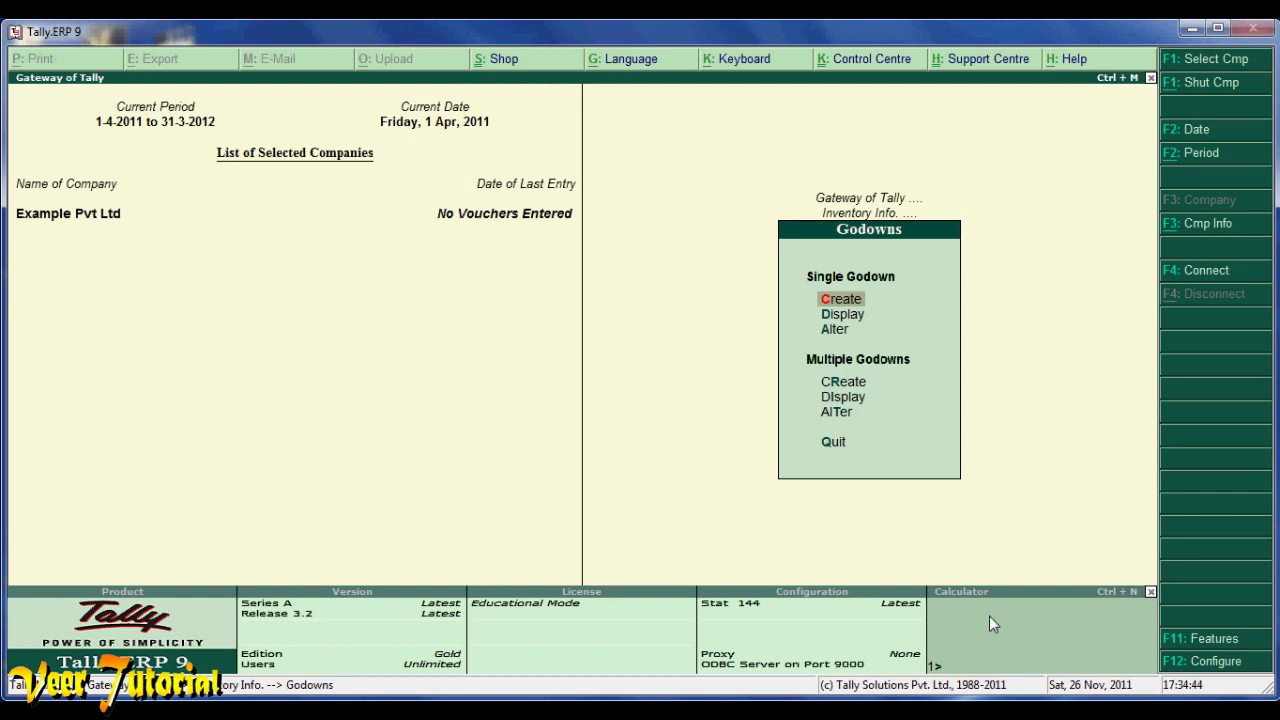
pyautogui.press('Escape')
pyautogui.press('Escape')
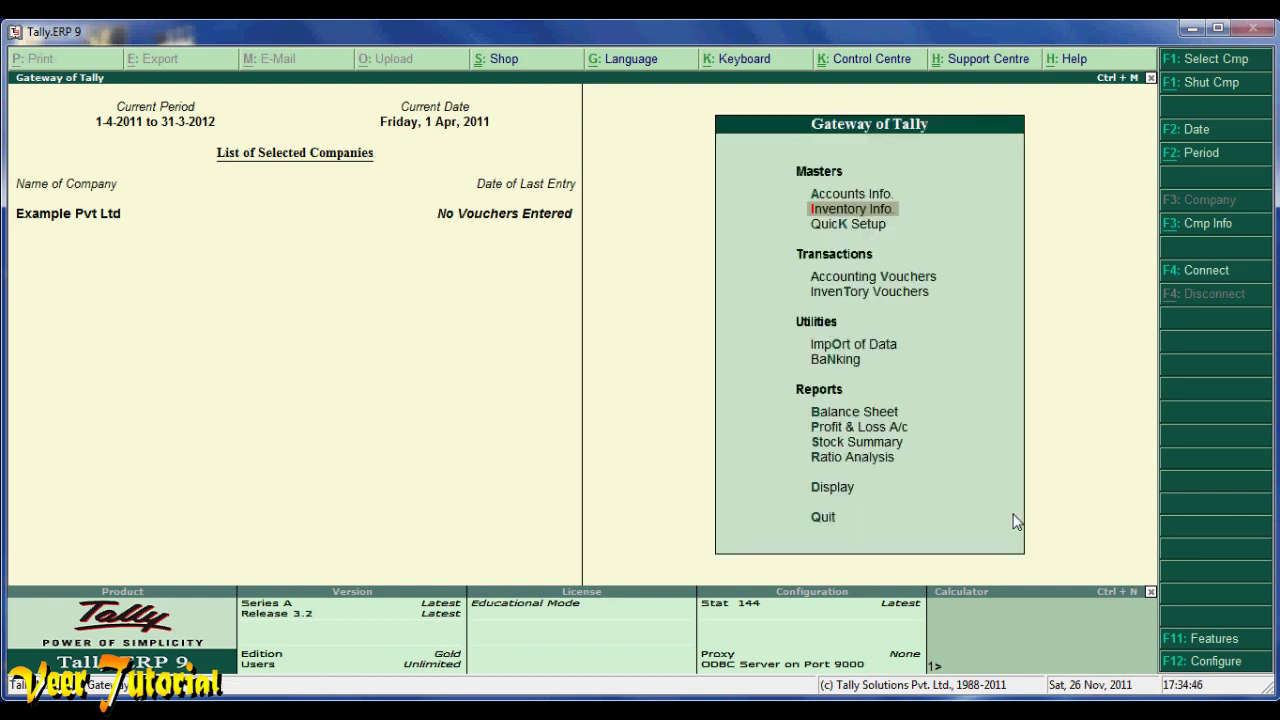